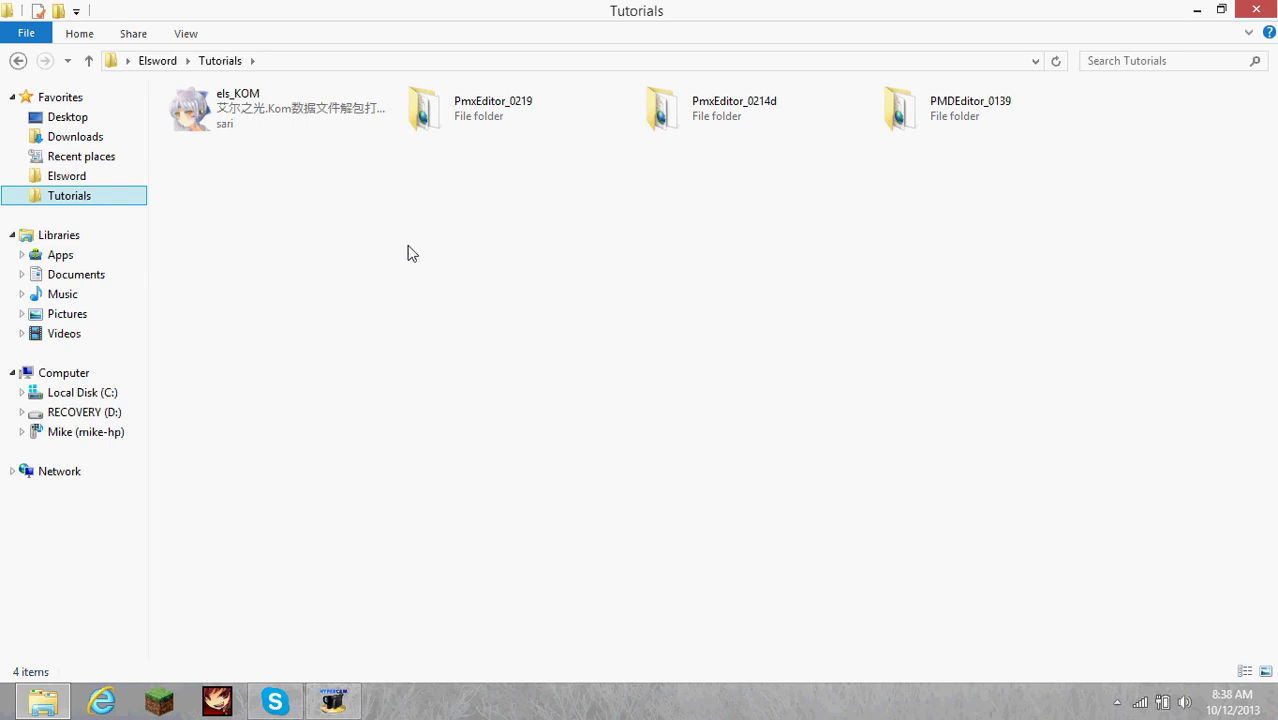
Step: Open the Elsword game's data folder and scroll through its KOM file list
{"action": "left_click", "coordinate": [64, 177]}
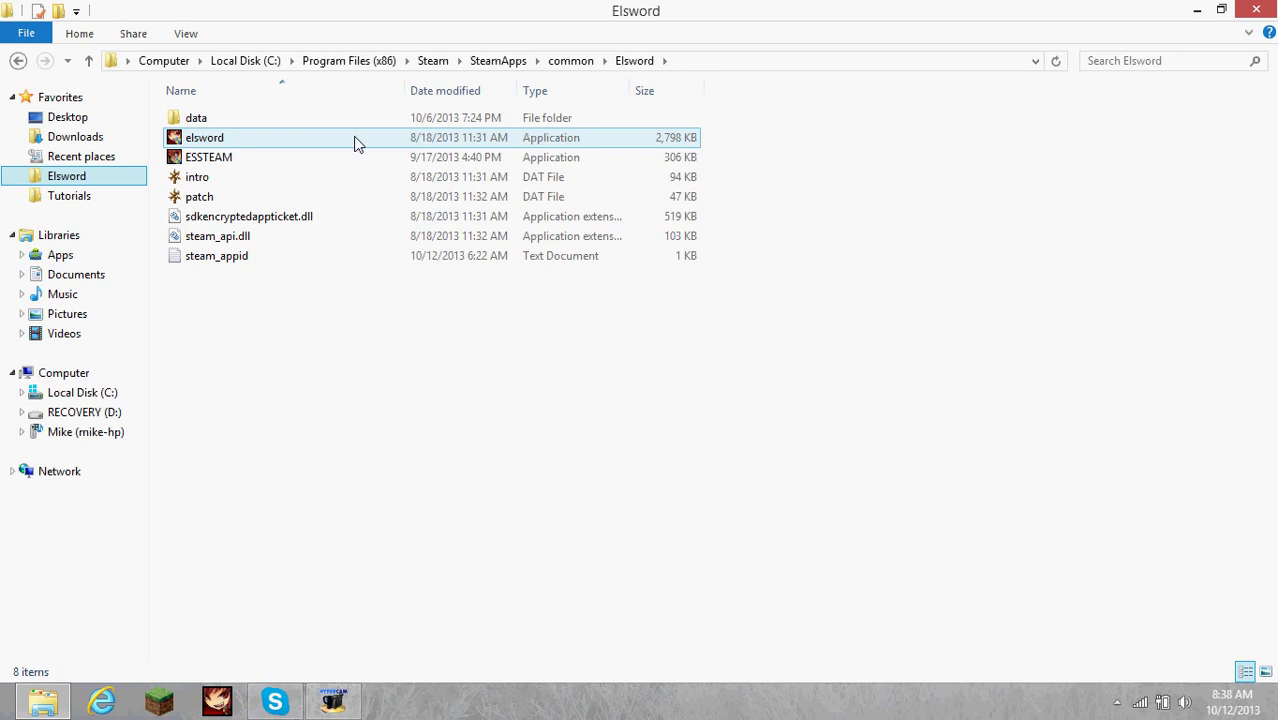
{"action": "double_click", "coordinate": [241, 119]}
{"action": "scroll", "coordinate": [245, 122], "scroll_direction": "down", "scroll_amount": 2}
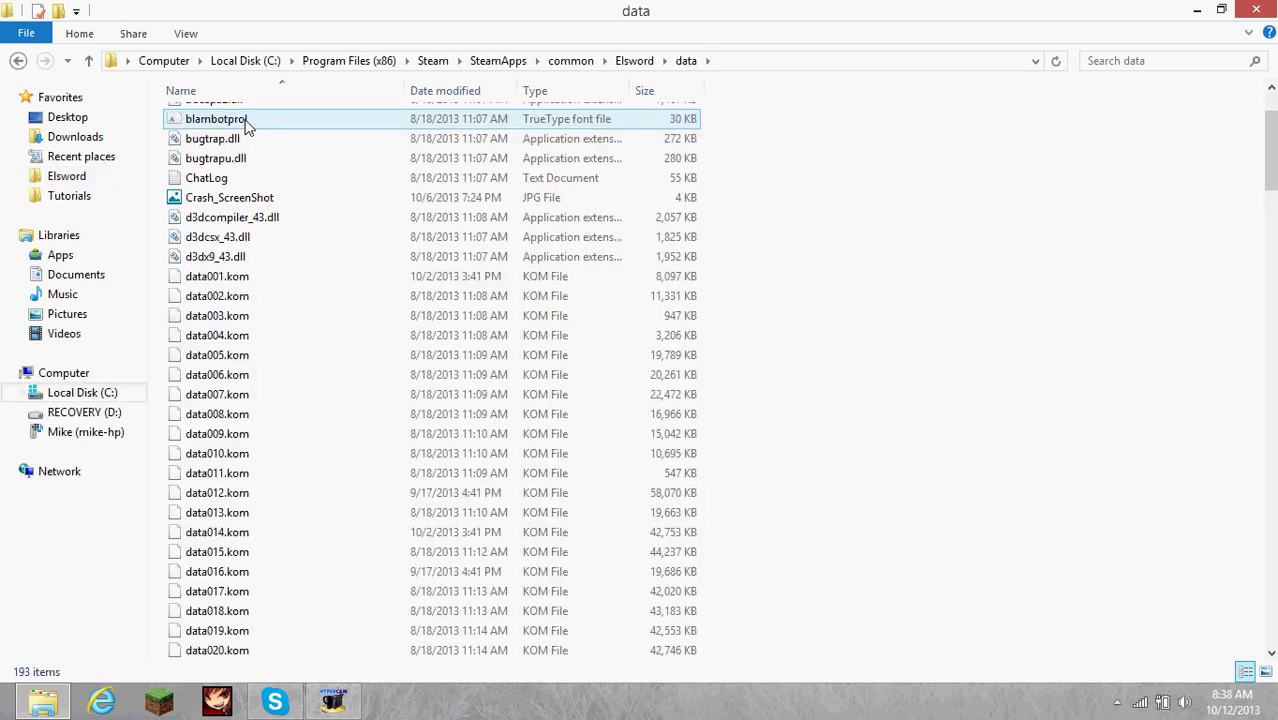
{"action": "scroll", "coordinate": [230, 200], "scroll_direction": "down", "scroll_amount": 17}
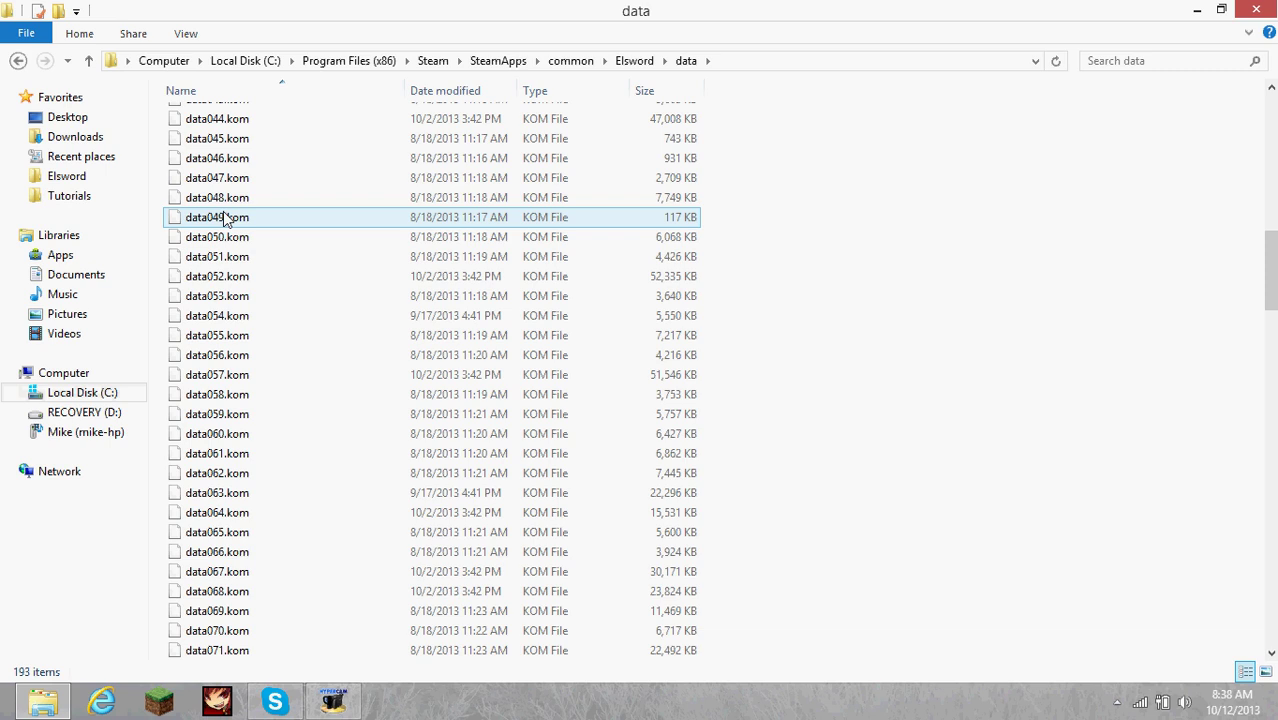
{"action": "scroll", "coordinate": [225, 218], "scroll_direction": "down", "scroll_amount": 20}
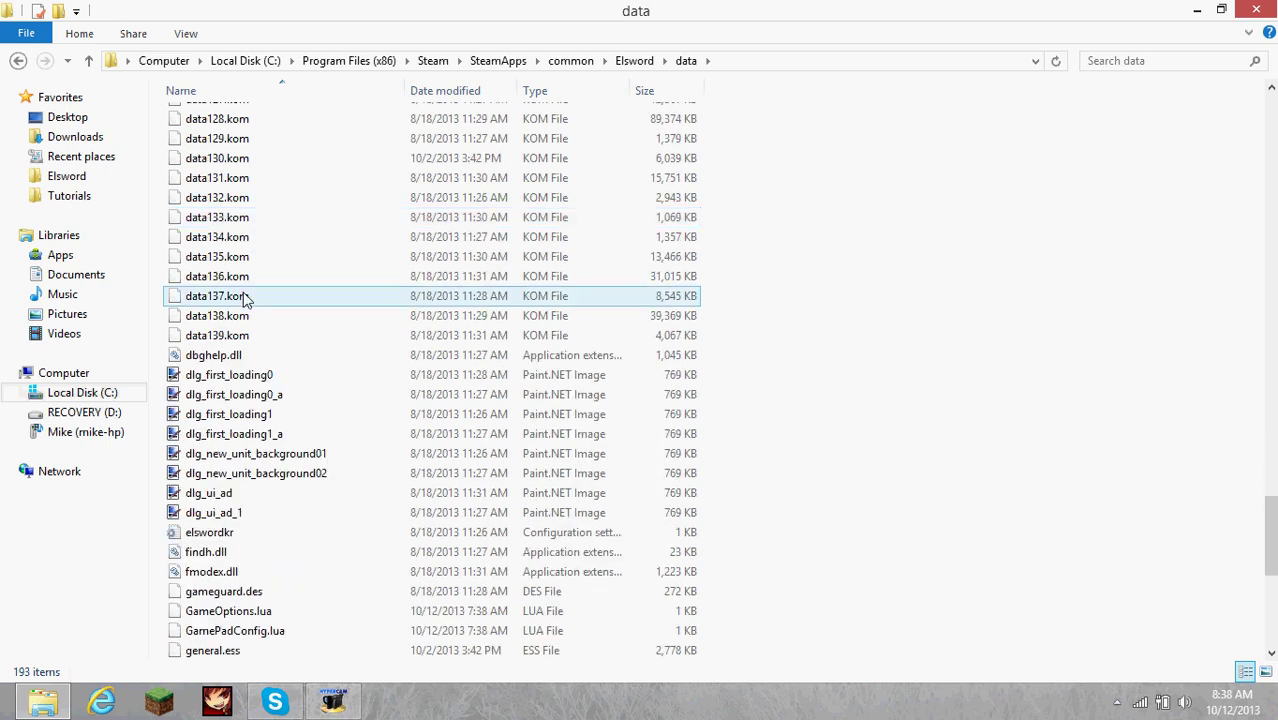
{"action": "scroll", "coordinate": [248, 290], "scroll_direction": "up", "scroll_amount": 20}
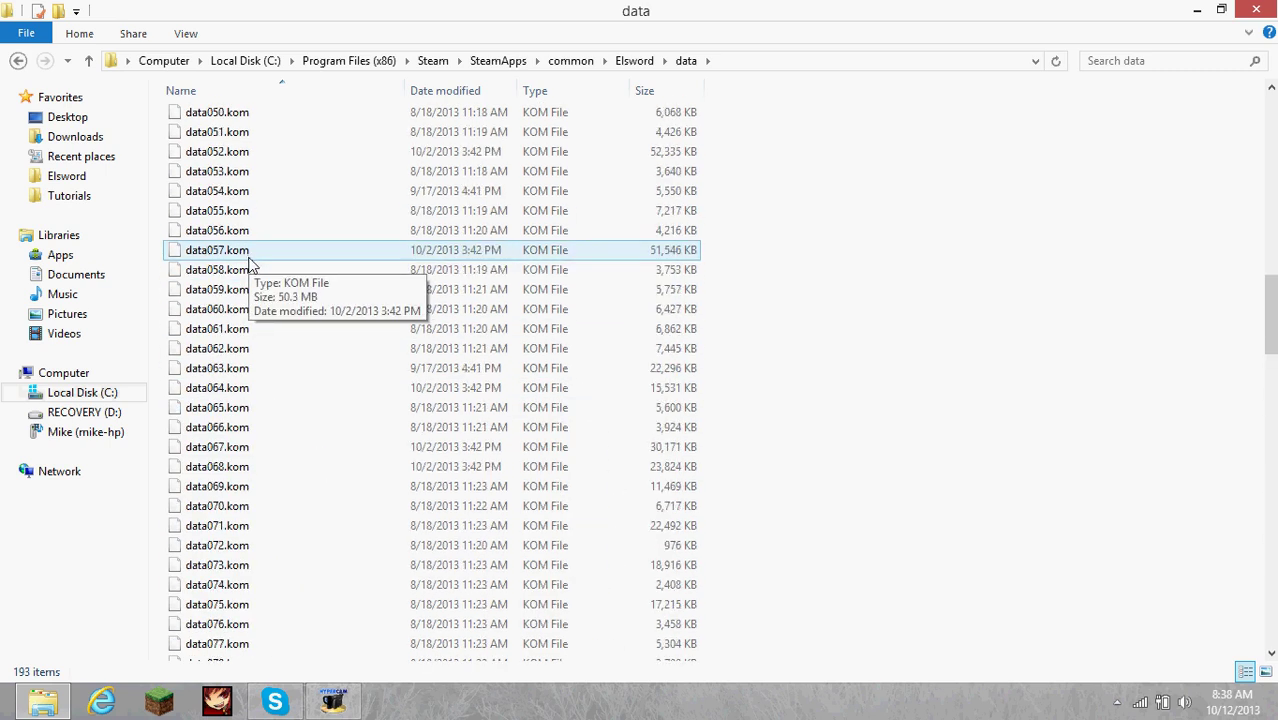
{"action": "scroll", "coordinate": [252, 265], "scroll_direction": "up", "scroll_amount": 20}
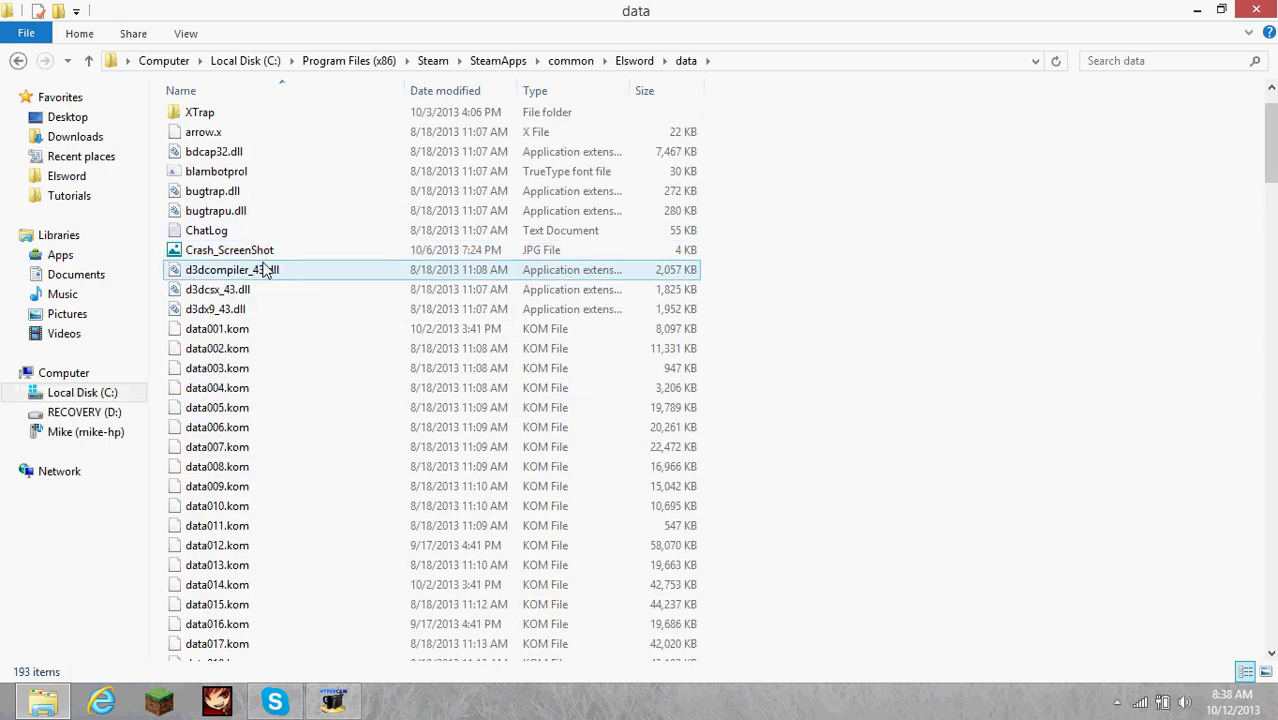
{"action": "scroll", "coordinate": [264, 268], "scroll_direction": "down", "scroll_amount": 3}
{"action": "scroll", "coordinate": [262, 280], "scroll_direction": "down", "scroll_amount": 1}
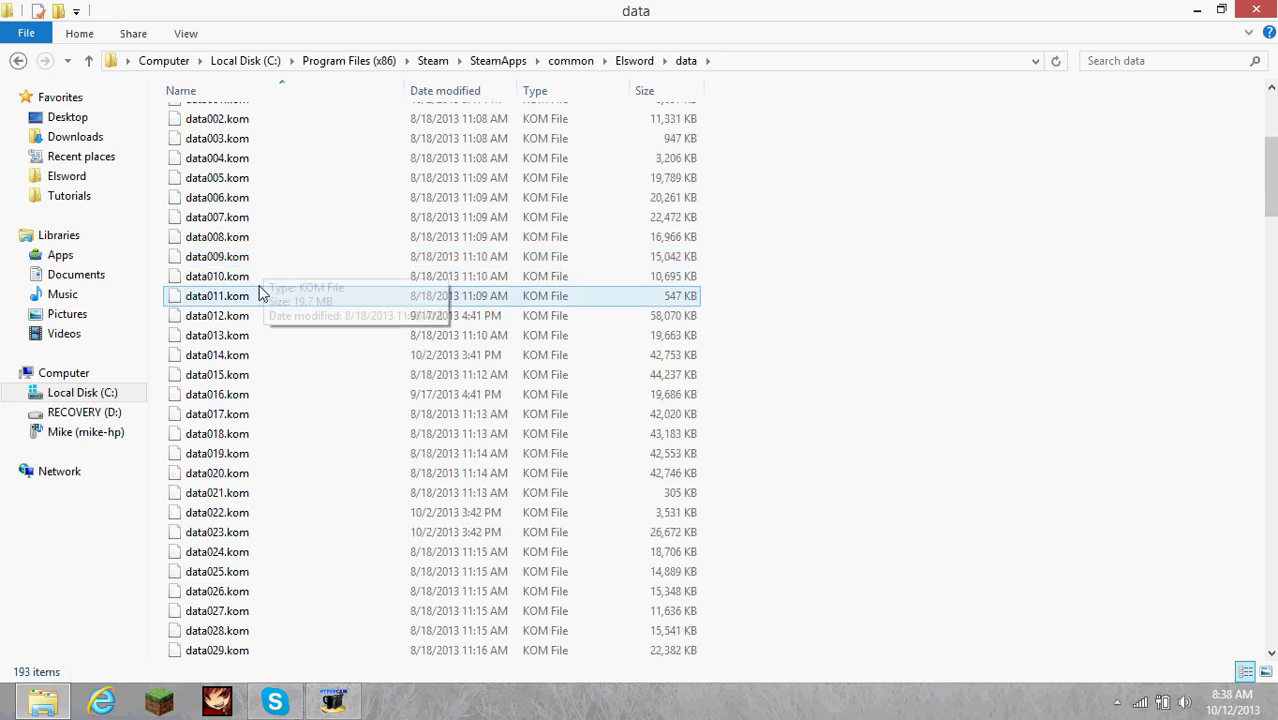
Step: Select data015.kom together with data017.kom through data020.kom
{"action": "left_click", "coordinate": [248, 378]}
{"action": "left_click", "coordinate": [244, 420], "text": "ctrl"}
{"action": "left_click", "coordinate": [250, 436], "text": "ctrl"}
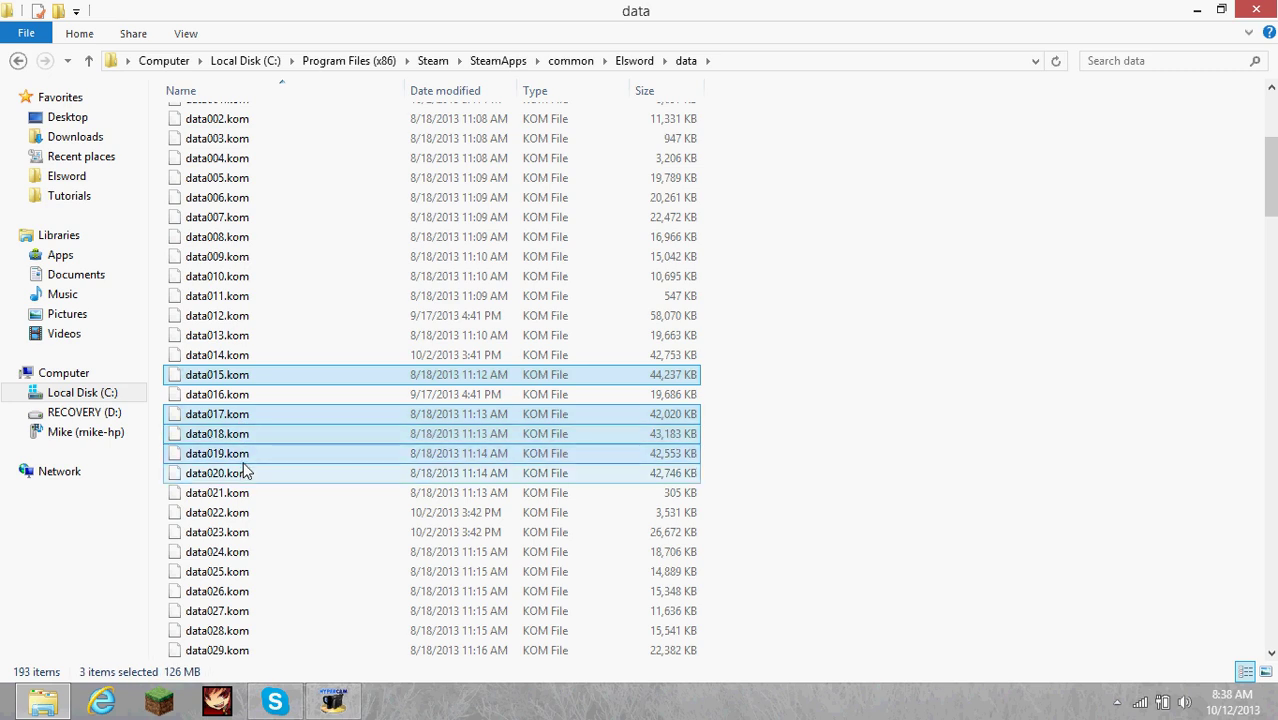
{"action": "left_click", "coordinate": [265, 455], "text": "ctrl"}
{"action": "left_click", "coordinate": [245, 475], "text": "ctrl"}
{"action": "scroll", "coordinate": [296, 295], "scroll_direction": "down", "scroll_amount": 1}
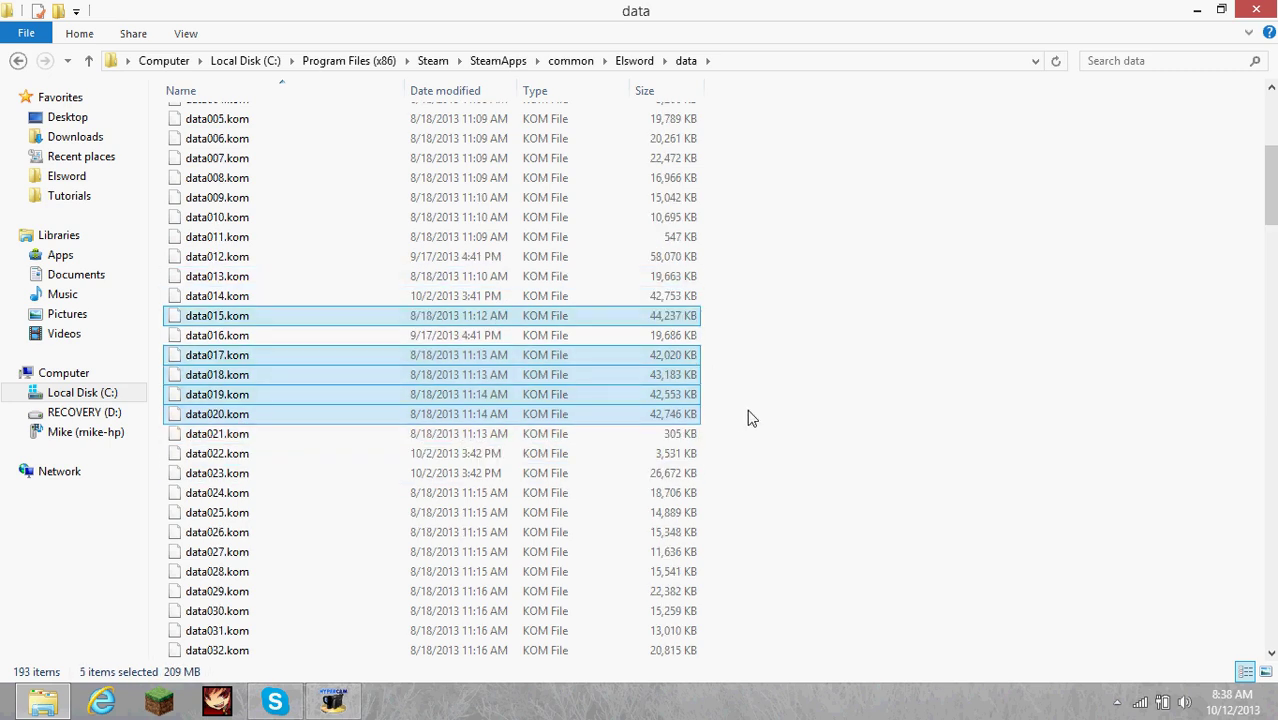
{"action": "scroll", "coordinate": [600, 380], "scroll_direction": "down", "scroll_amount": 9}
{"action": "scroll", "coordinate": [678, 380], "scroll_direction": "down", "scroll_amount": 19}
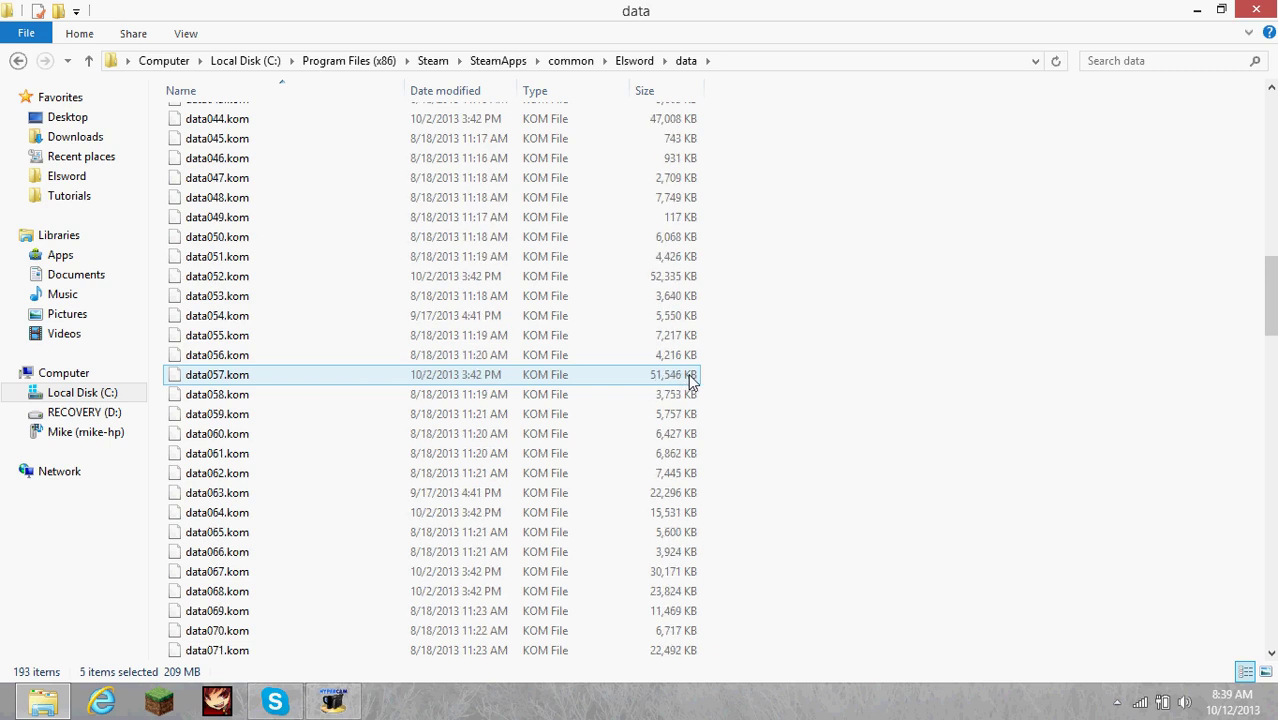
{"action": "scroll", "coordinate": [308, 251], "scroll_direction": "down", "scroll_amount": 2}
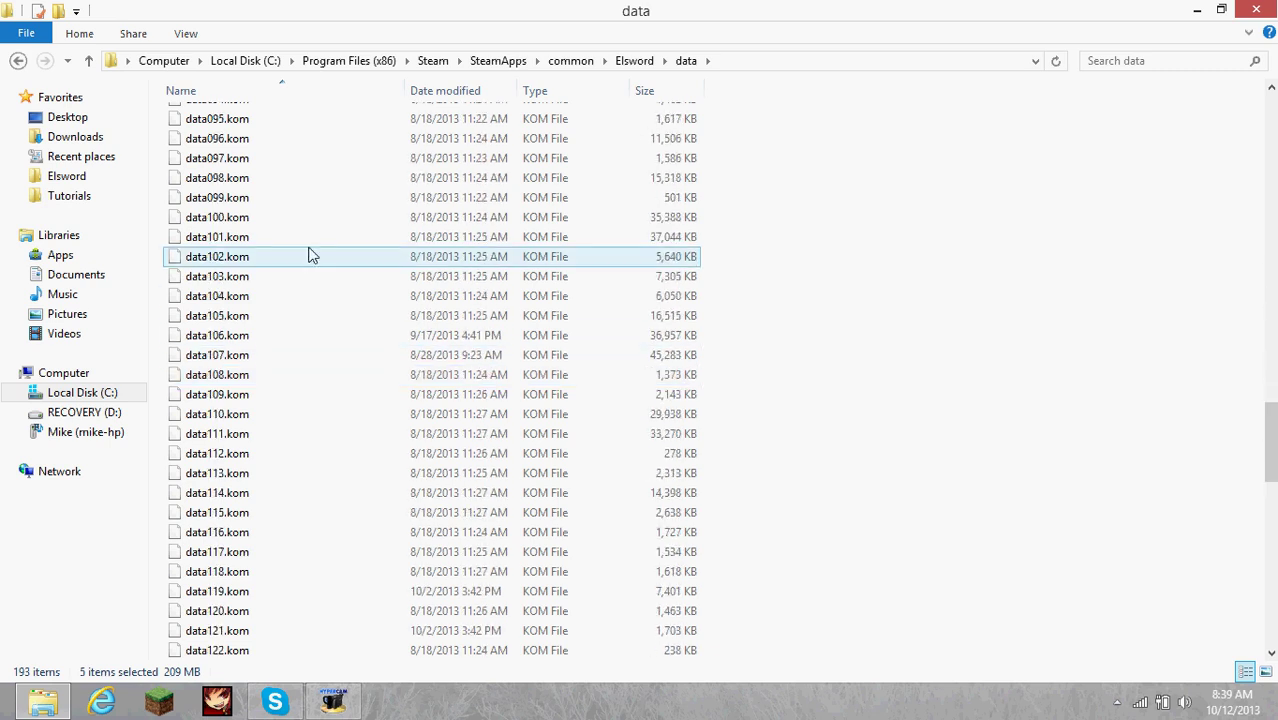
{"action": "scroll", "coordinate": [255, 560], "scroll_direction": "down", "scroll_amount": 2}
{"action": "scroll", "coordinate": [255, 645], "scroll_direction": "down", "scroll_amount": 2}
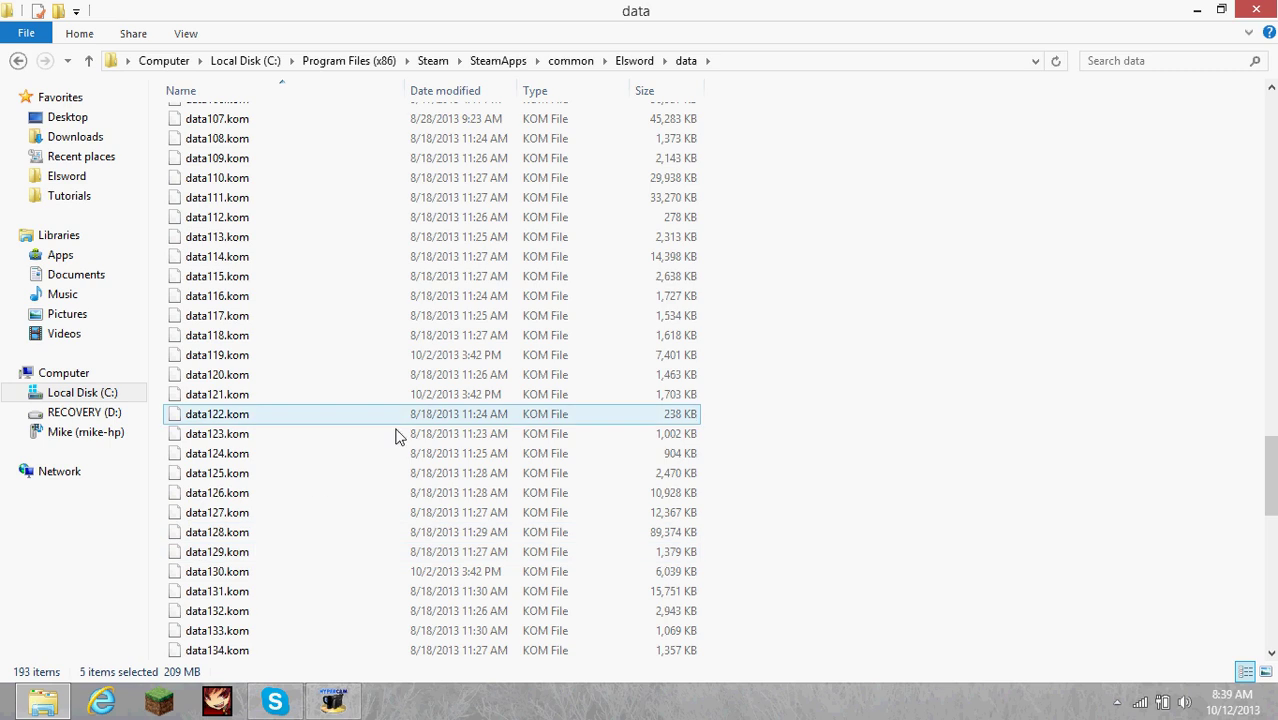
{"action": "scroll", "coordinate": [685, 290], "scroll_direction": "up", "scroll_amount": 3}
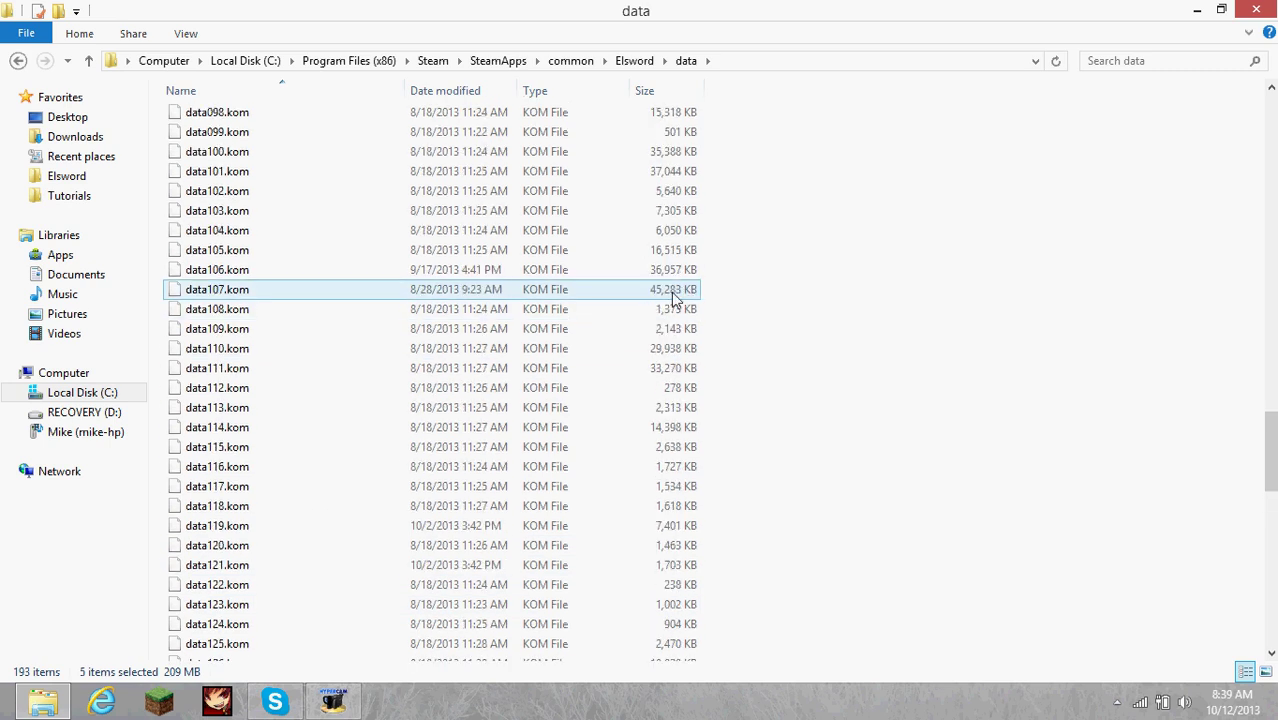
{"action": "scroll", "coordinate": [636, 278], "scroll_direction": "up", "scroll_amount": 1}
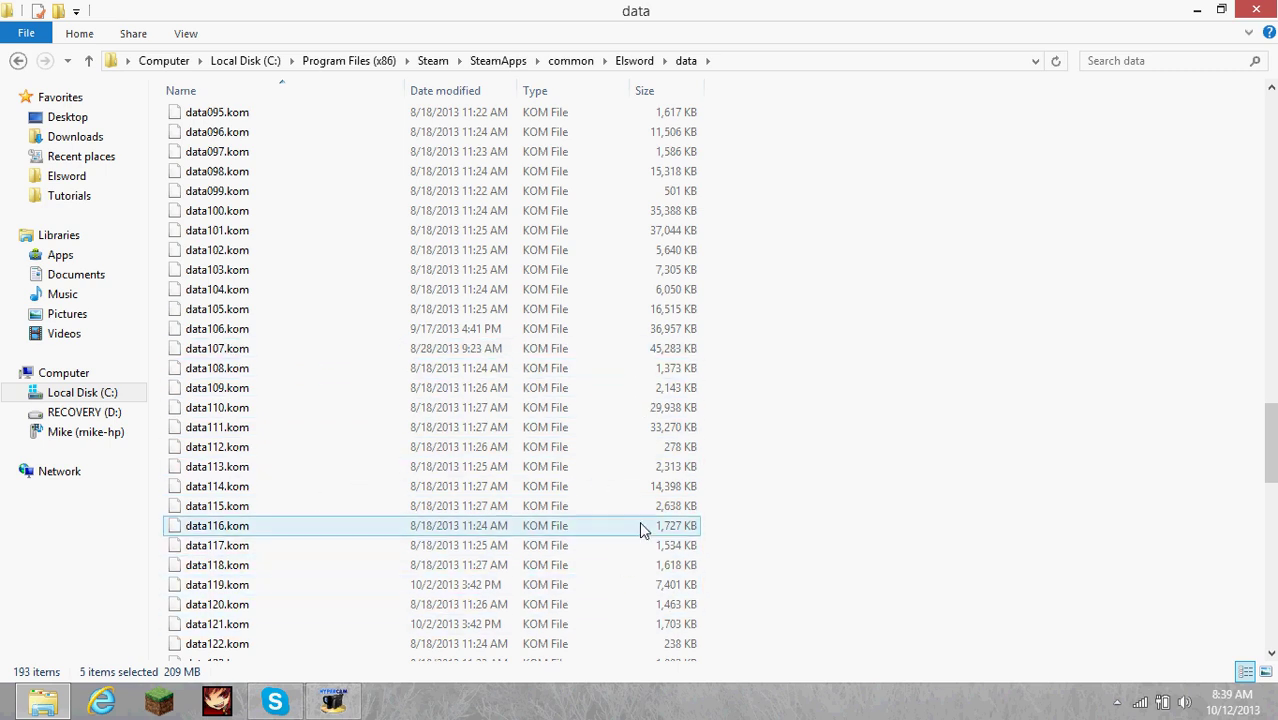
{"action": "scroll", "coordinate": [675, 407], "scroll_direction": "up", "scroll_amount": 2}
{"action": "scroll", "coordinate": [675, 407], "scroll_direction": "up", "scroll_amount": 20}
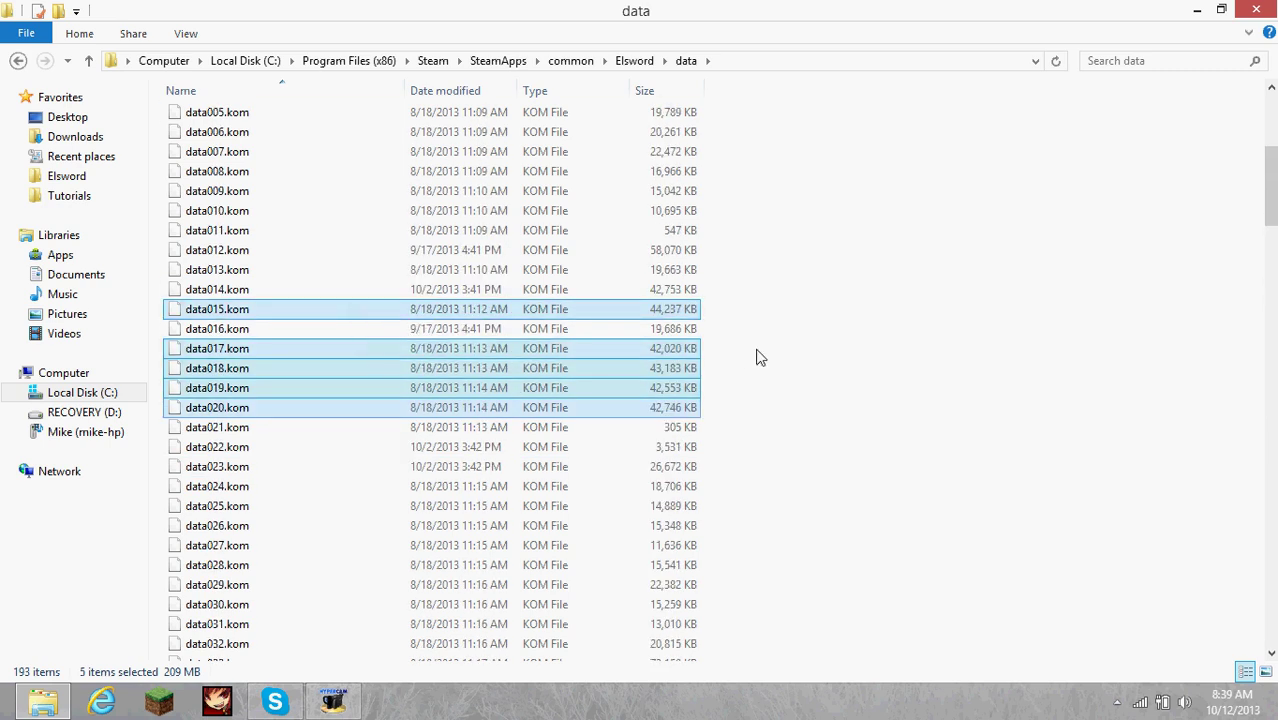
Step: Copy the five selected KOM files, then reselect and copy data018.kom alone
{"action": "right_click", "coordinate": [443, 369]}
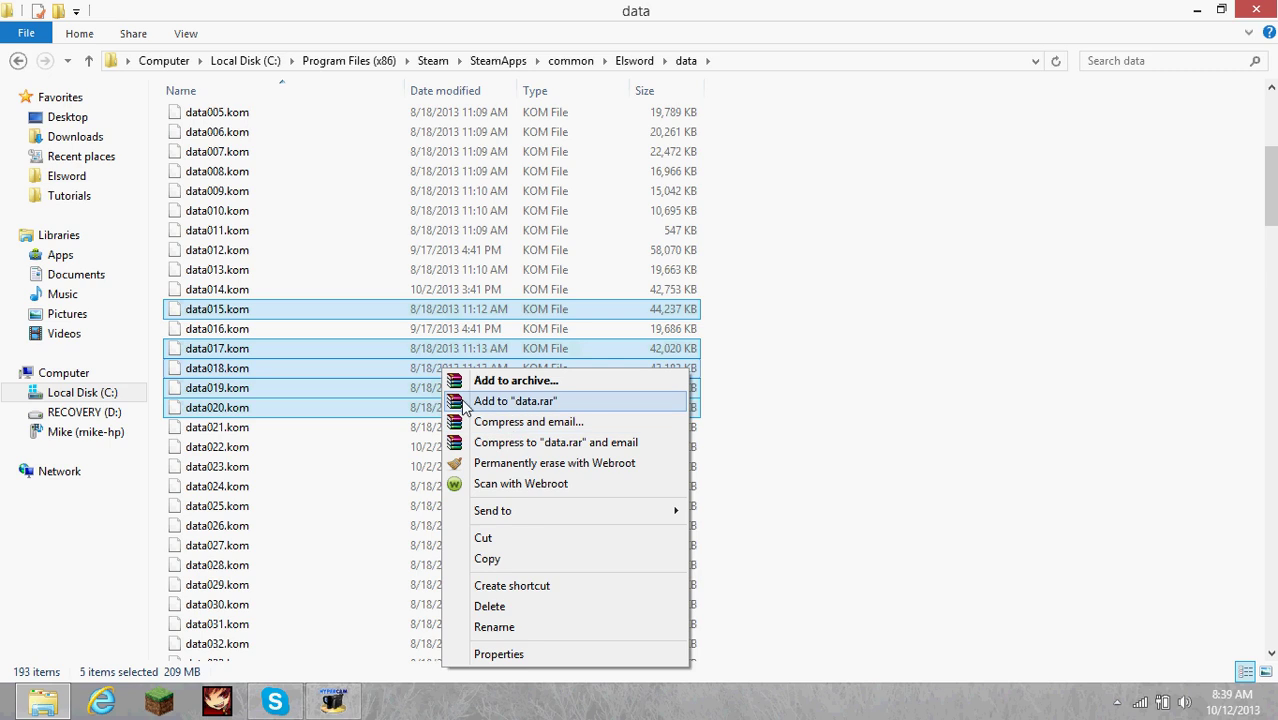
{"action": "left_click", "coordinate": [503, 562]}
{"action": "left_click", "coordinate": [756, 362]}
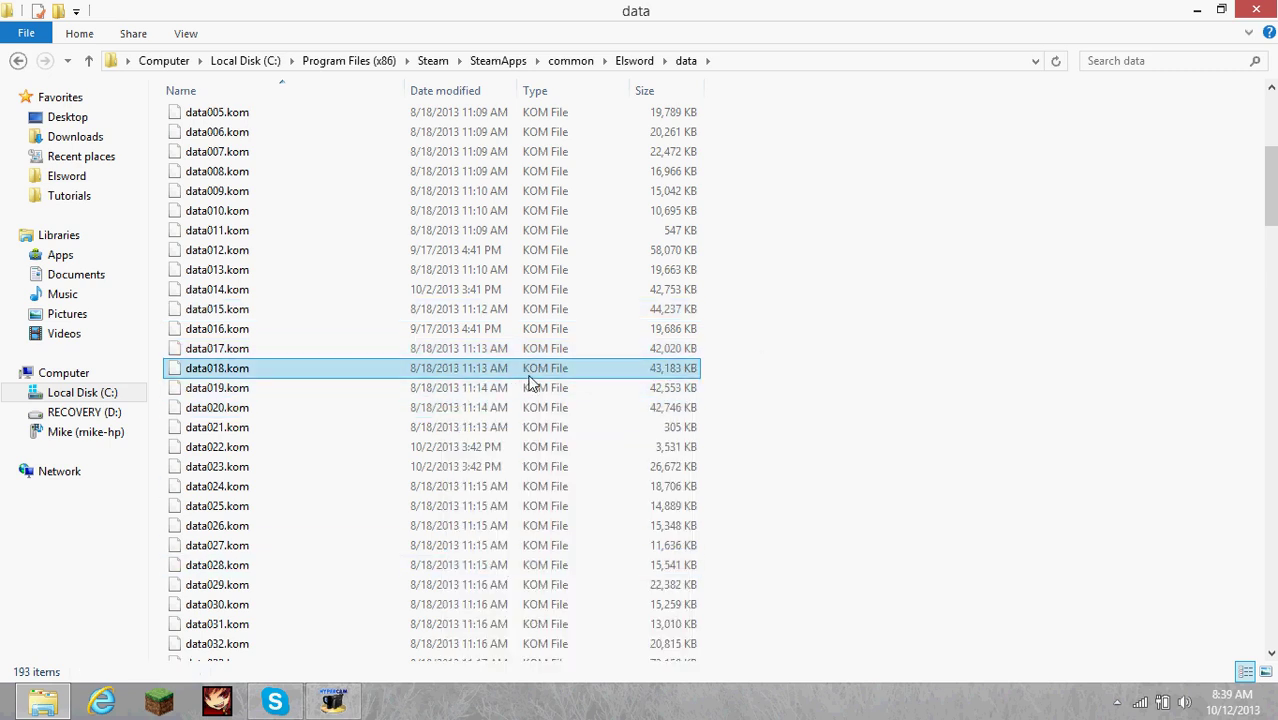
{"action": "left_click", "coordinate": [557, 371]}
{"action": "right_click", "coordinate": [558, 372]}
{"action": "left_click", "coordinate": [604, 267]}
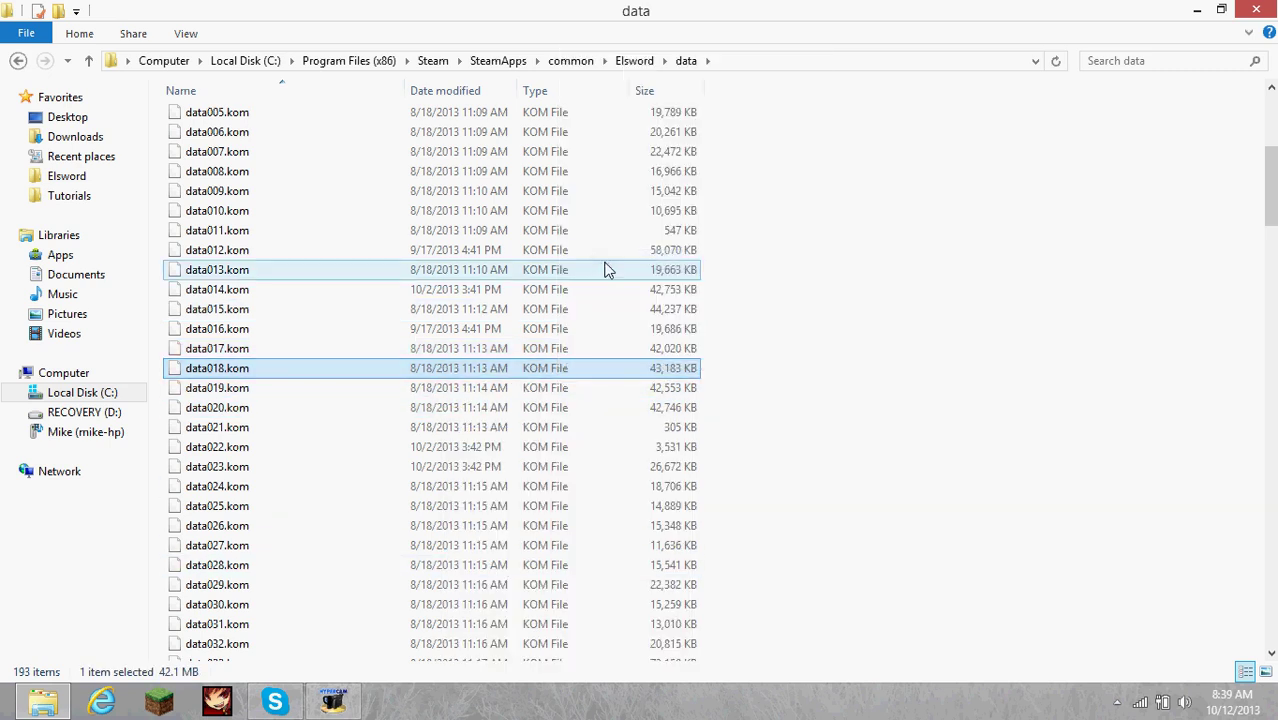
{"action": "left_click", "coordinate": [796, 351]}
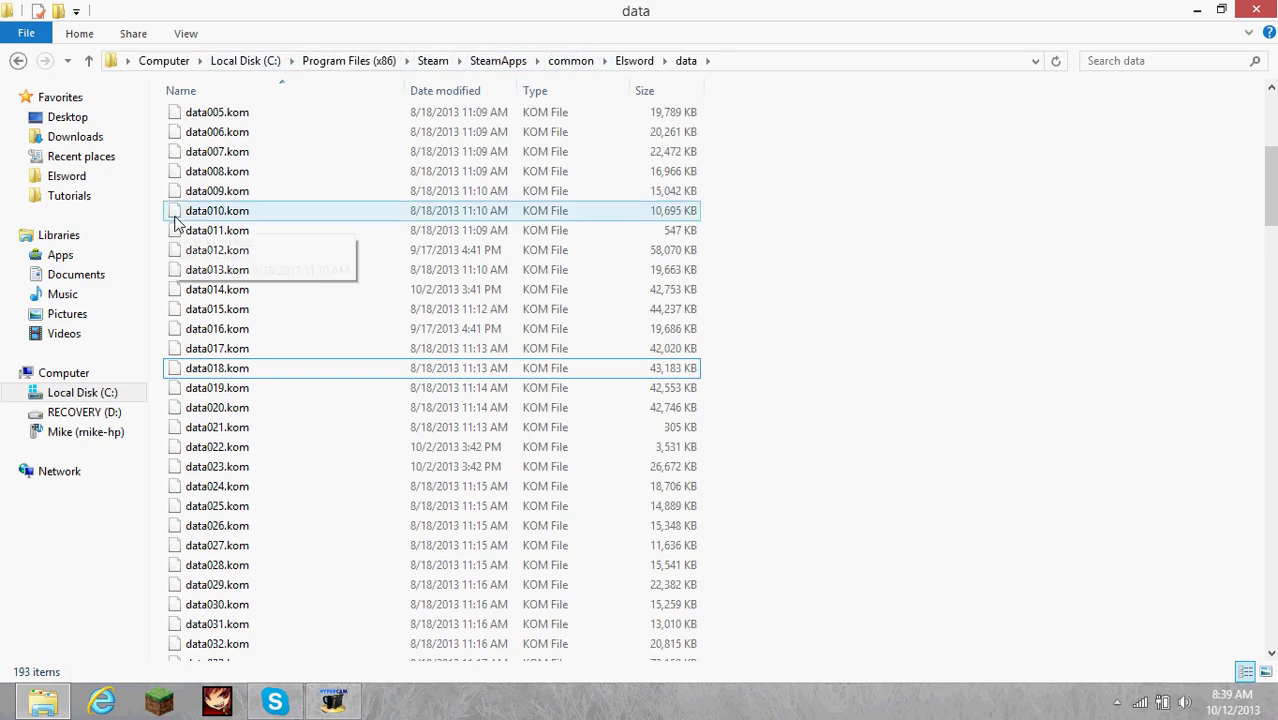
Step: Copy data018.kom again and paste it into the Tutorials folder
{"action": "right_click", "coordinate": [447, 372]}
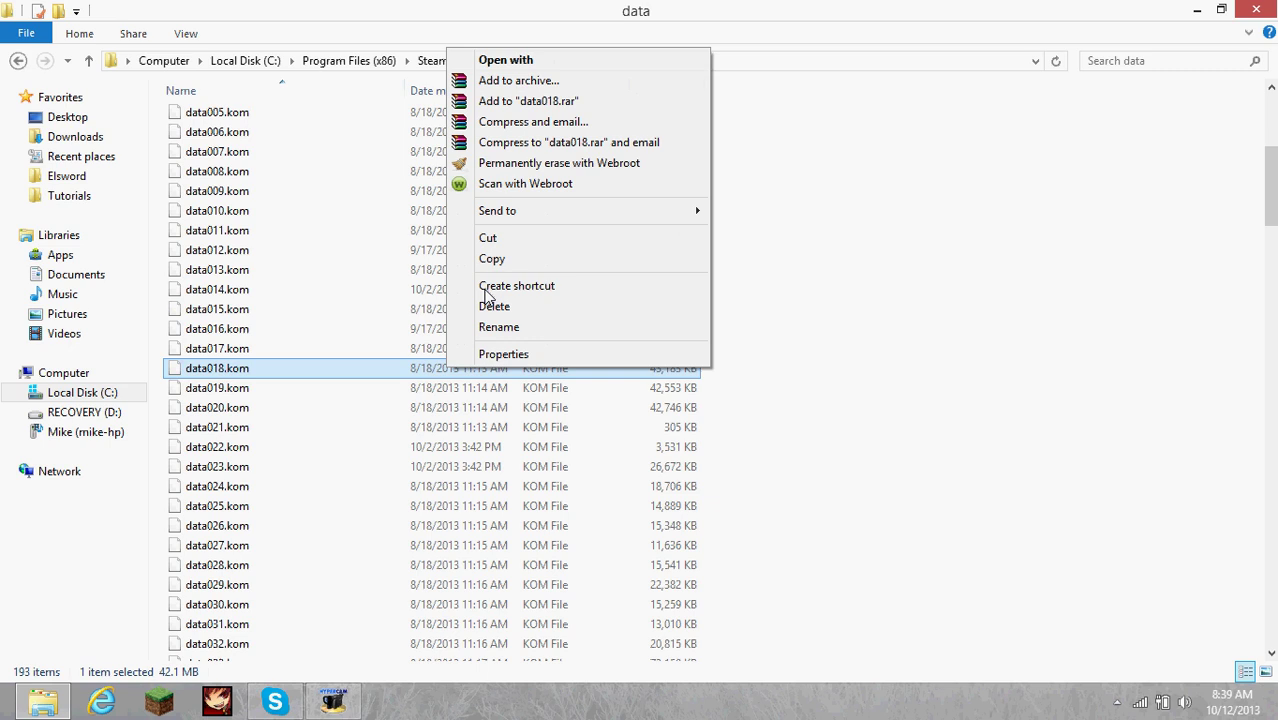
{"action": "left_click", "coordinate": [529, 262]}
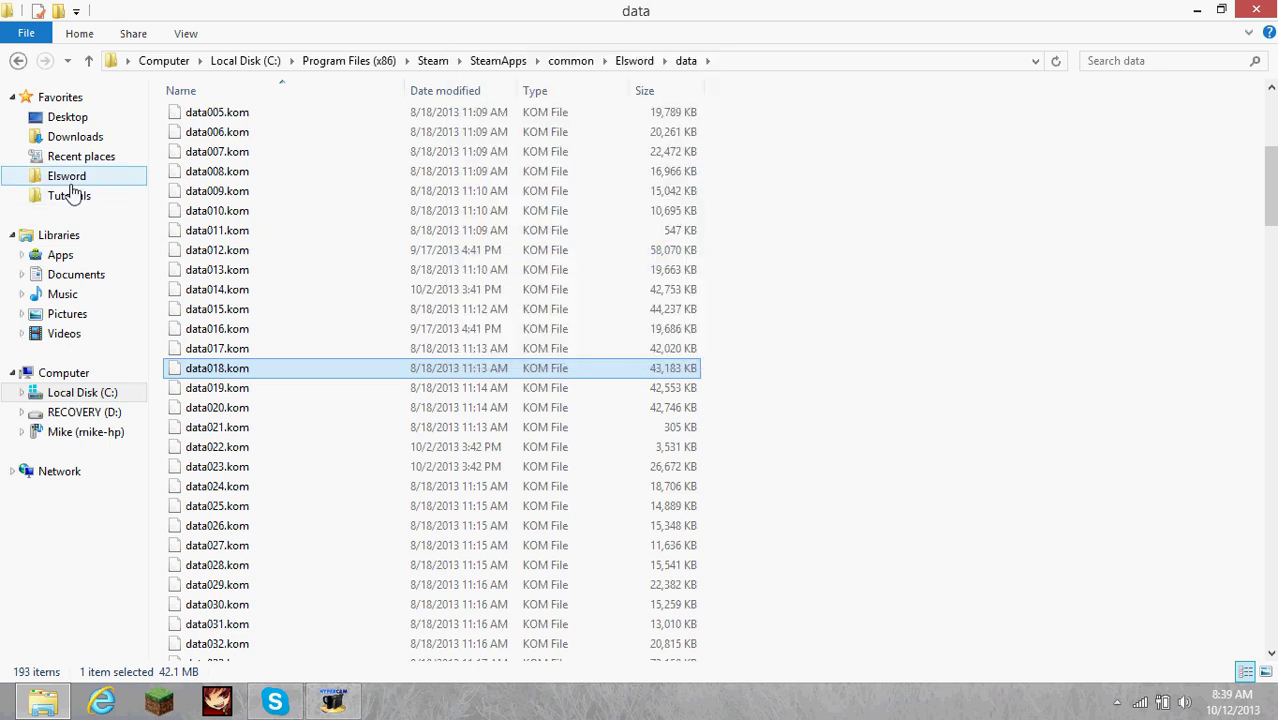
{"action": "left_click", "coordinate": [71, 197]}
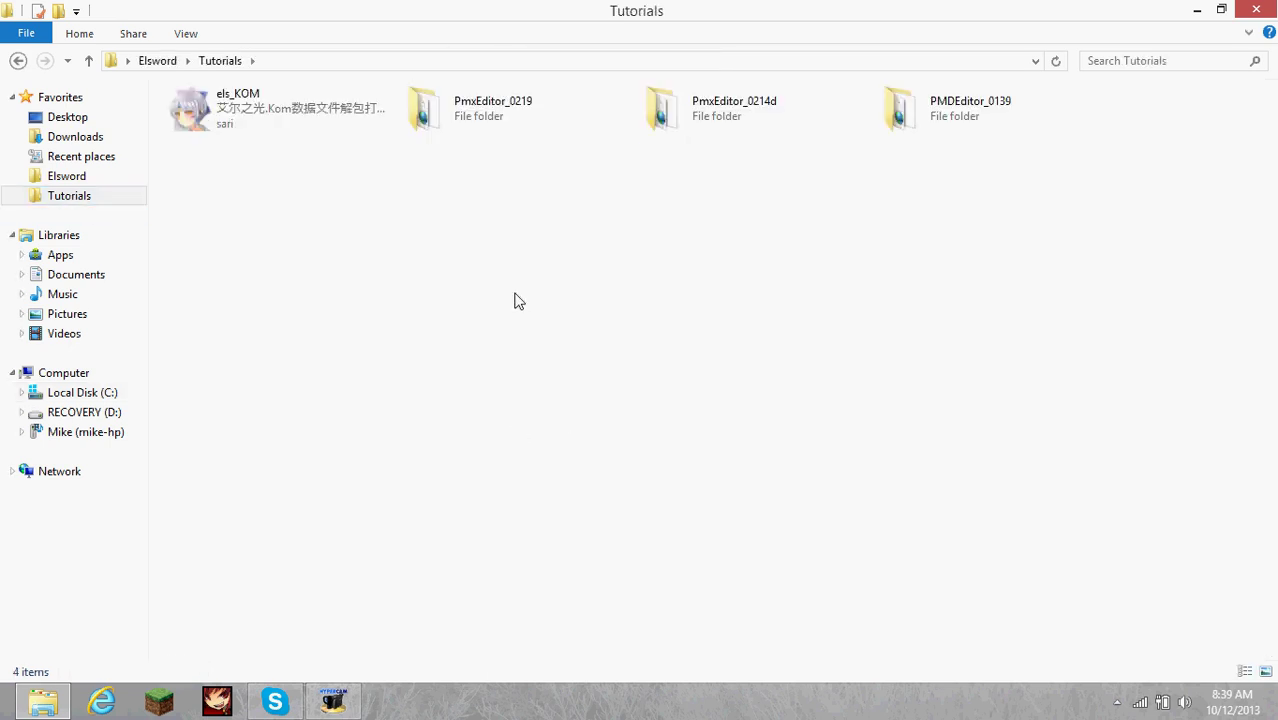
{"action": "right_click", "coordinate": [514, 295]}
{"action": "left_click", "coordinate": [564, 449]}
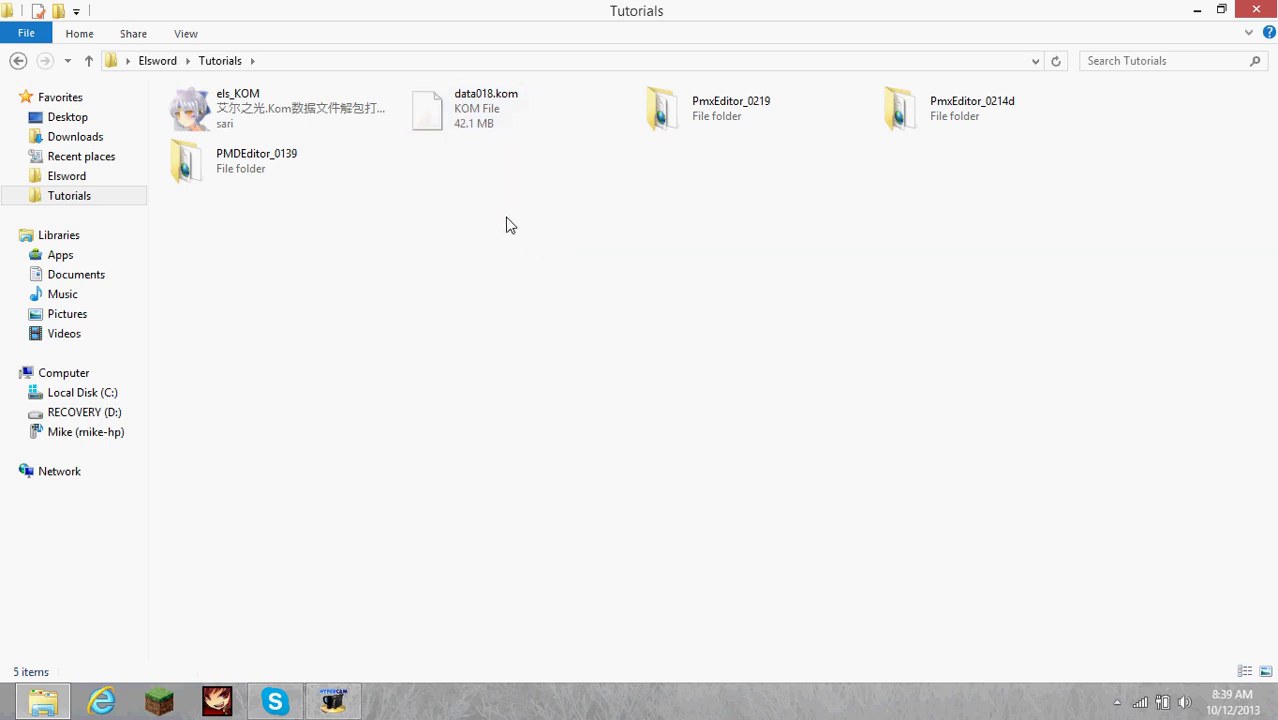
Step: Drop data018.kom onto the els_KOM extractor to unpack it, then close the extractor
{"action": "double_click", "coordinate": [350, 125]}
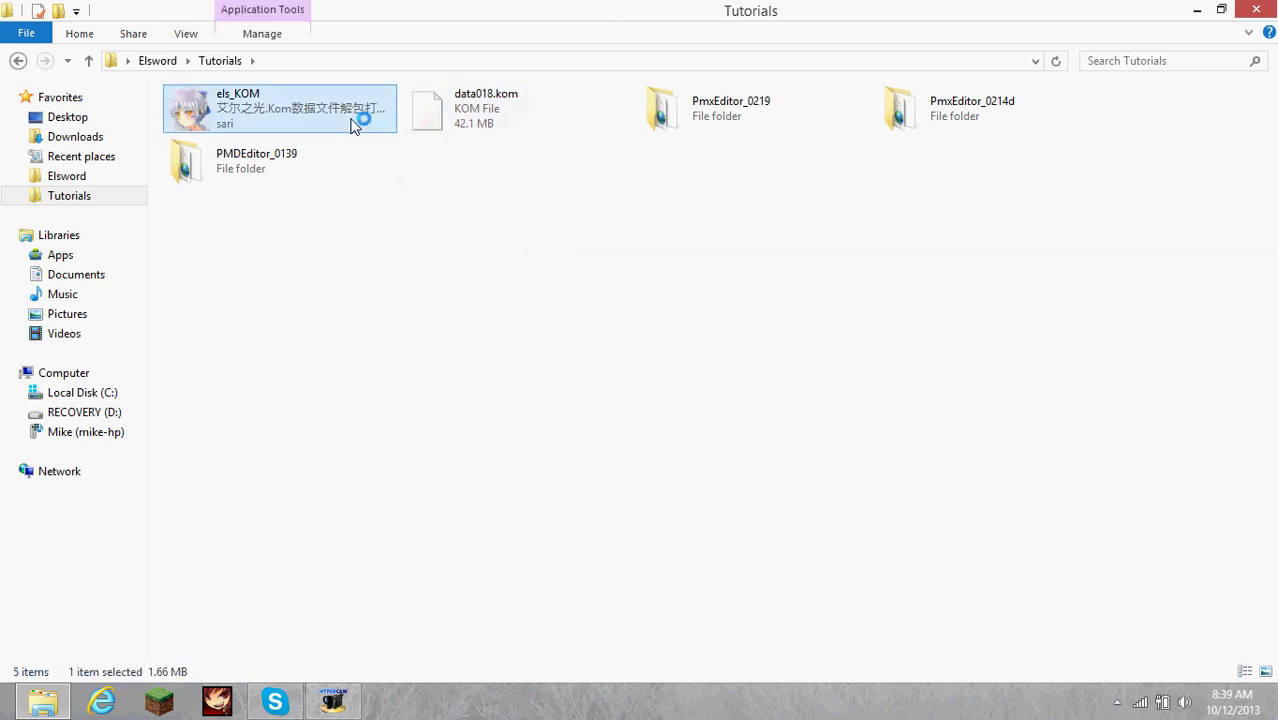
{"action": "left_click_drag", "start_coordinate": [312, 56], "coordinate": [427, 222]}
{"action": "left_click", "coordinate": [492, 108]}
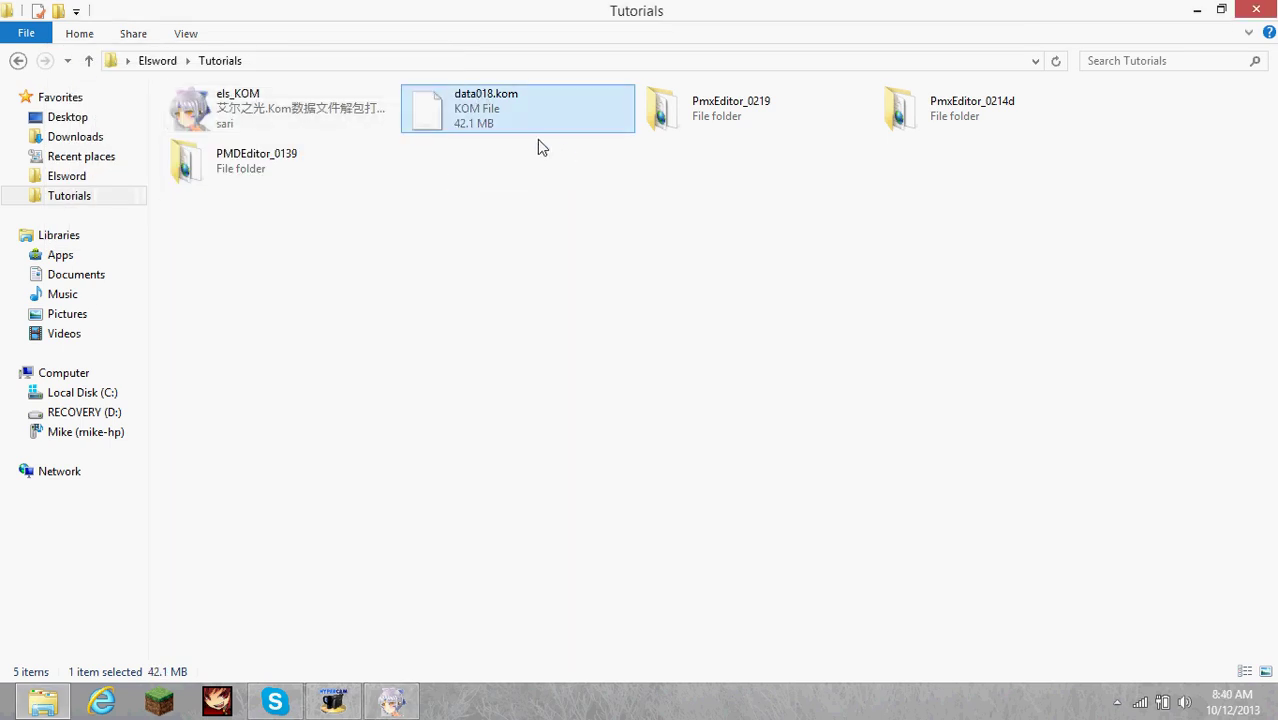
{"action": "left_click_drag", "start_coordinate": [488, 112], "coordinate": [371, 312]}
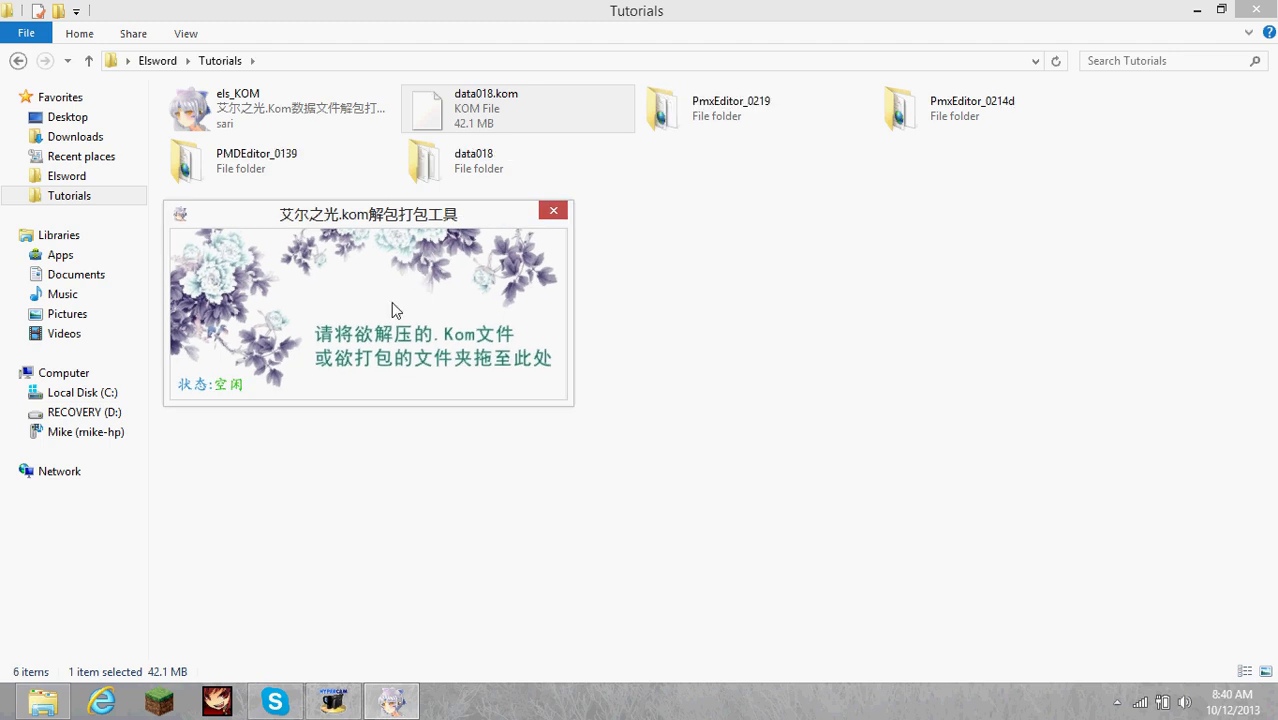
{"action": "left_click_drag", "start_coordinate": [404, 220], "coordinate": [620, 246]}
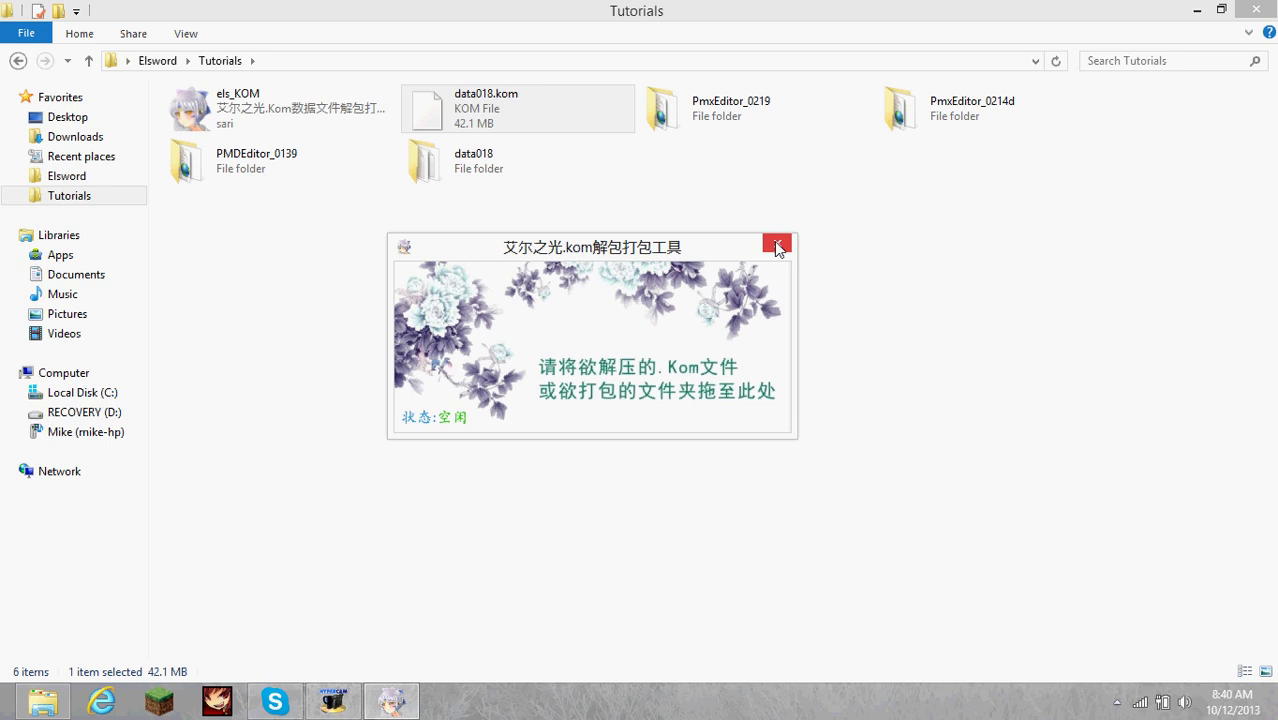
{"action": "left_click", "coordinate": [774, 241]}
Step: Open the extracted data018 folder and search it for 'eve_'
{"action": "double_click", "coordinate": [500, 180]}
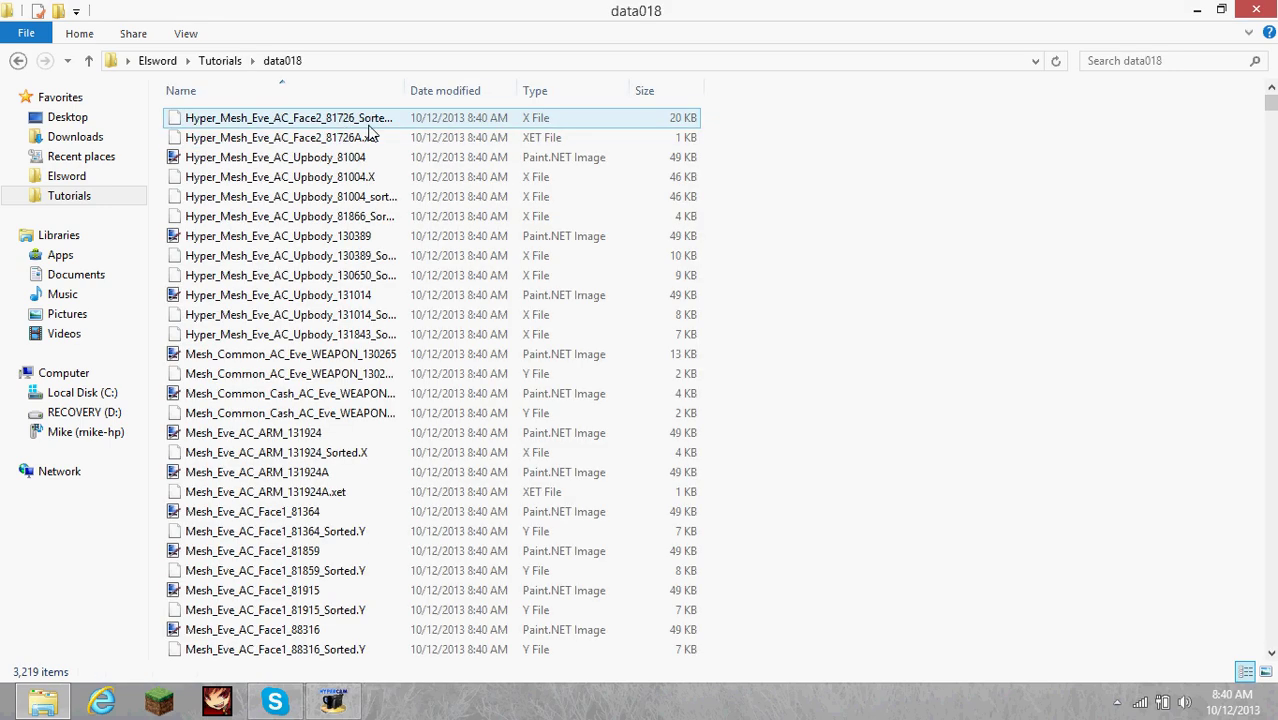
{"action": "mouse_move", "coordinate": [1272, 110]}
{"action": "left_mouse_down"}
{"action": "mouse_move", "coordinate": [1268, 650]}
{"action": "mouse_move", "coordinate": [1270, 104]}
{"action": "left_mouse_up"}
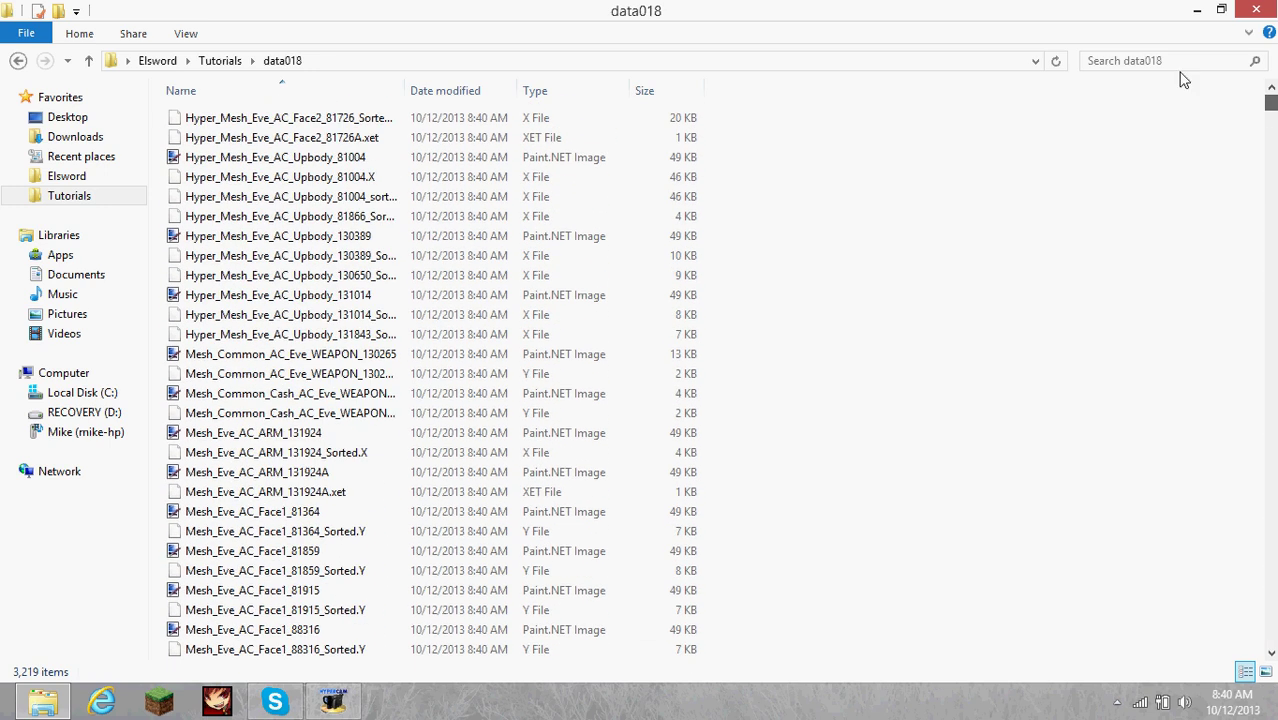
{"action": "left_click", "coordinate": [1116, 61]}
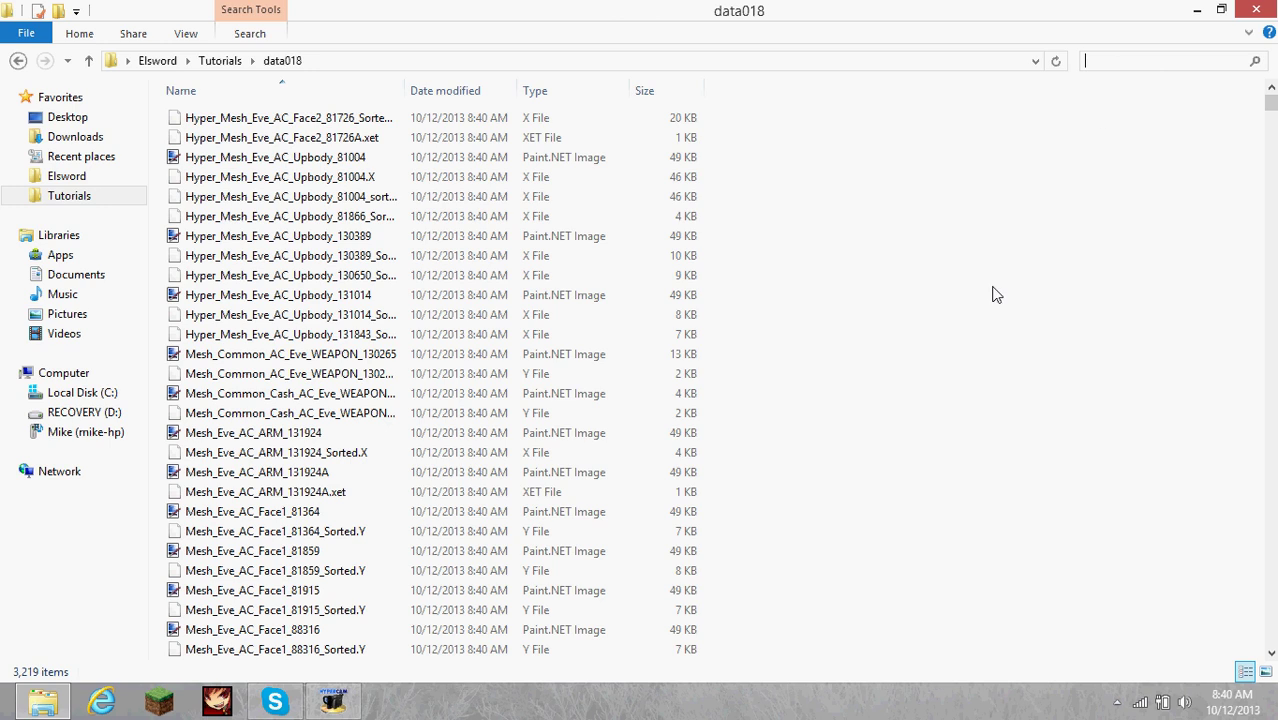
{"action": "type", "text": "eve_"}
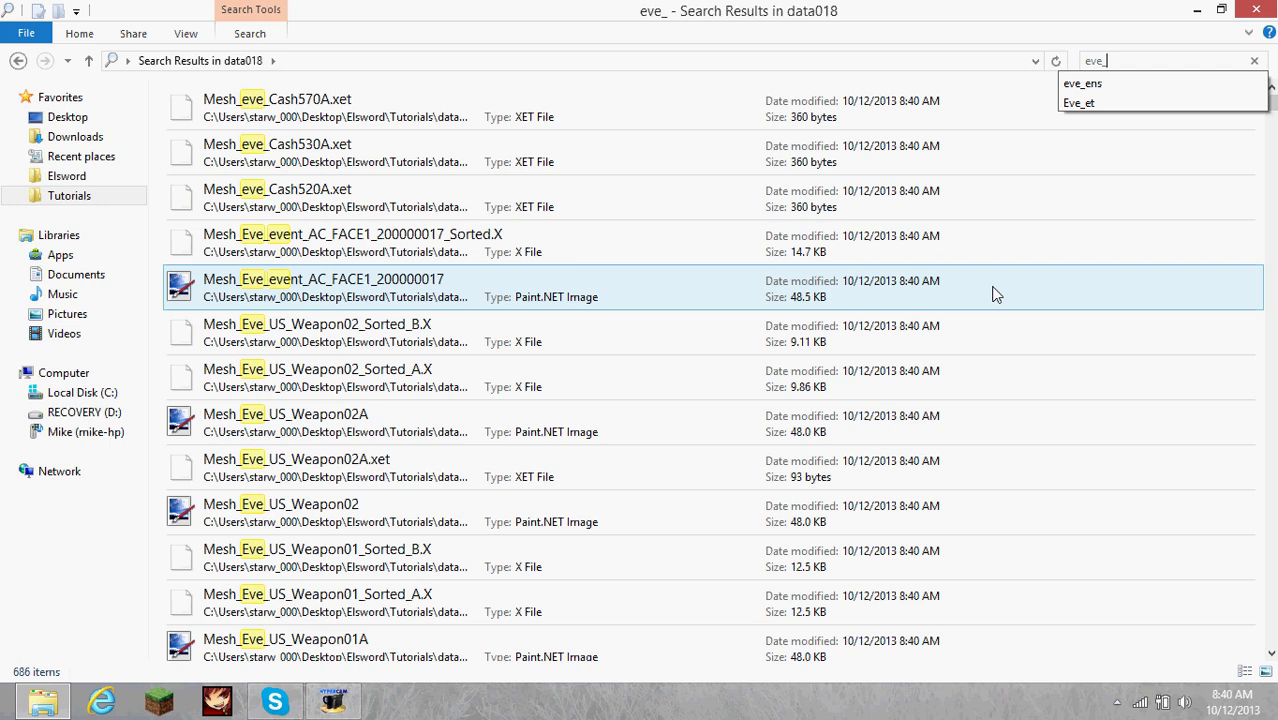
{"action": "key", "text": "Escape"}
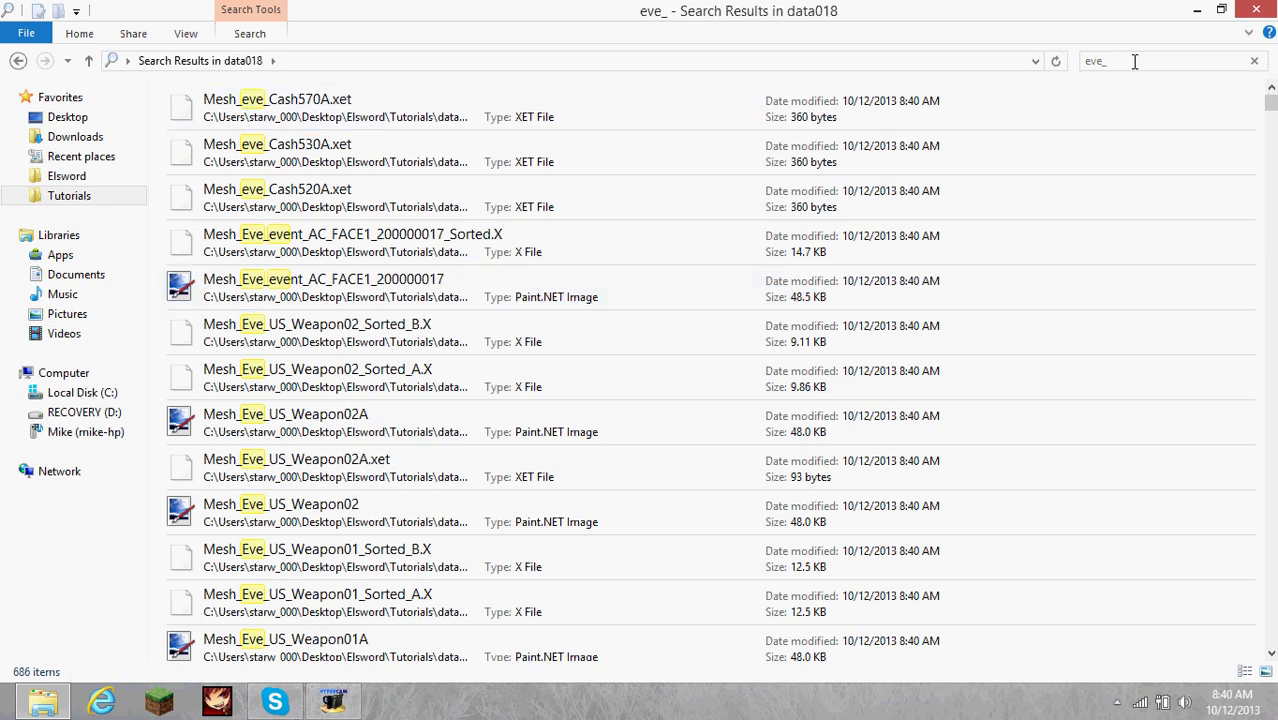
{"action": "left_click", "coordinate": [1127, 61]}
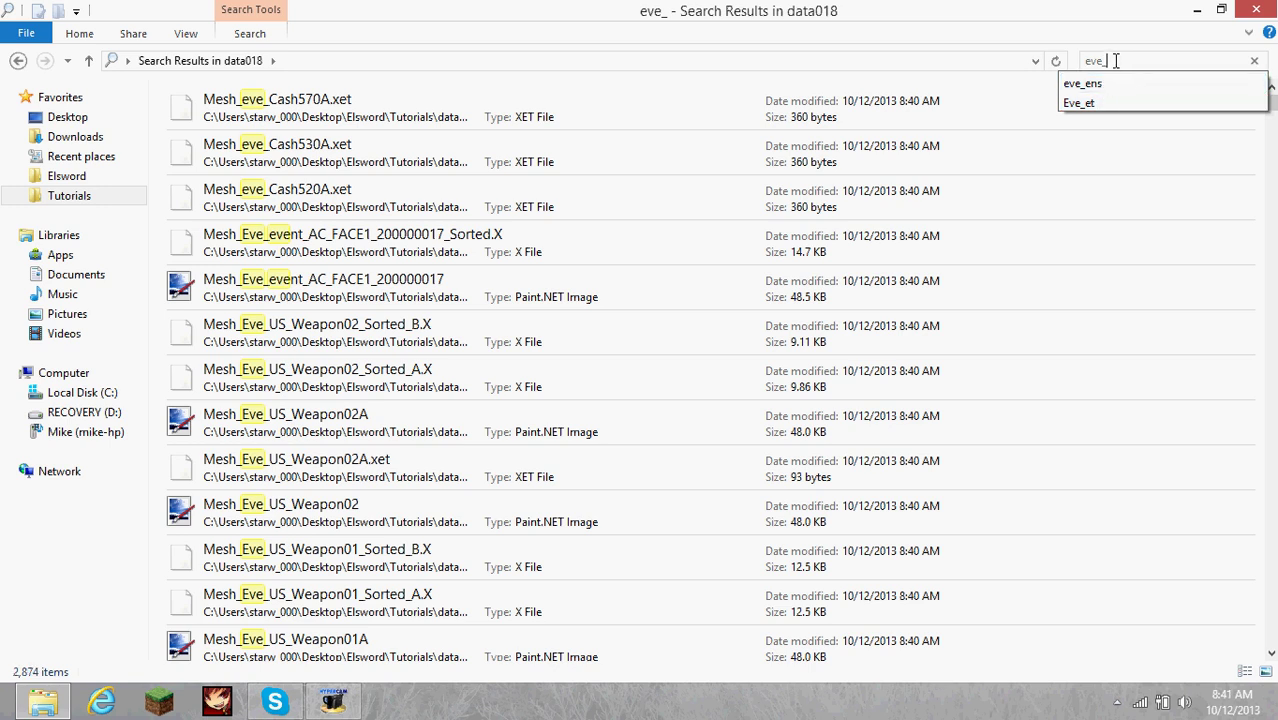
{"action": "key", "text": "Return"}
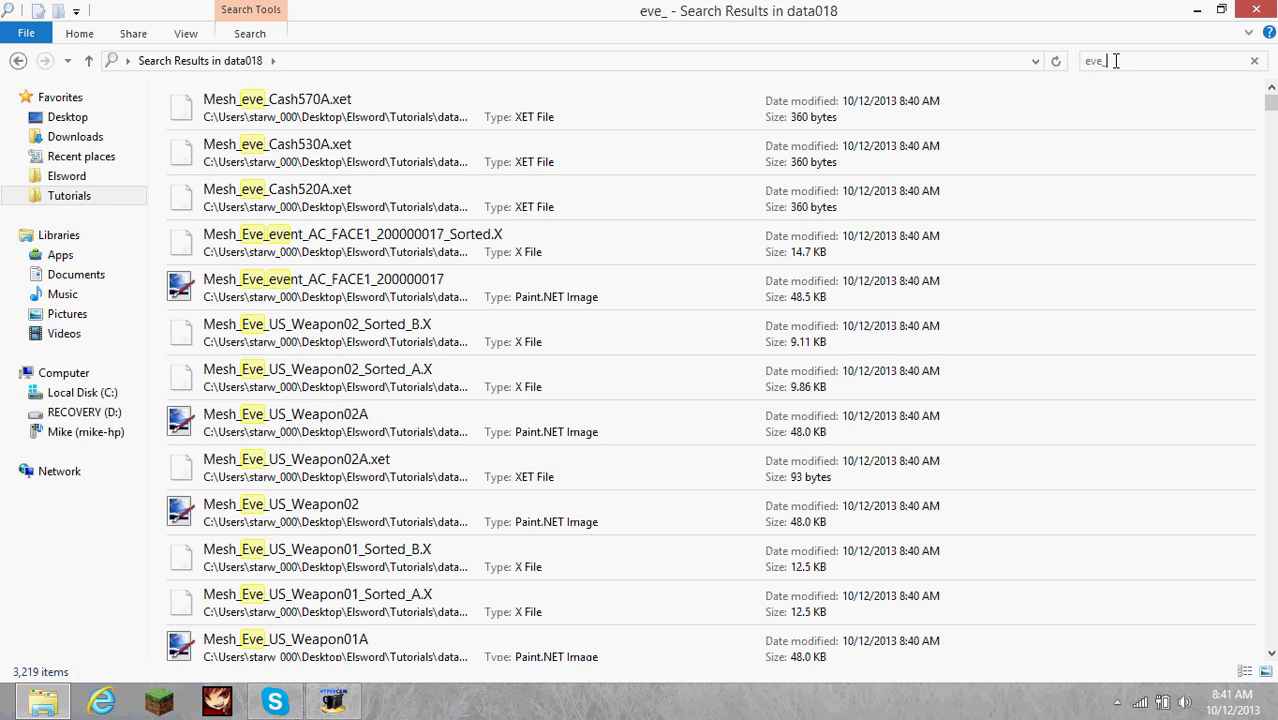
{"action": "left_click", "coordinate": [1116, 61]}
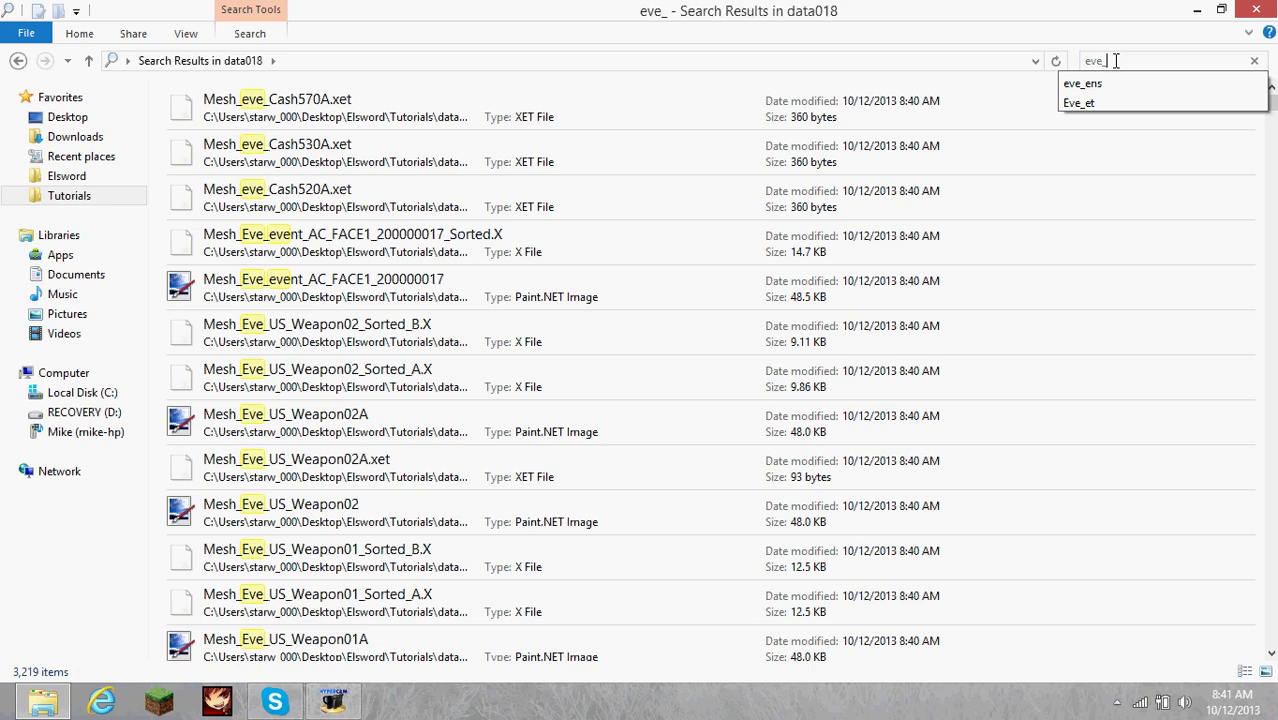
Step: Refine the search to 'eve_et' and select the Cash UpBody, LowBody and Hand meshes and textures
{"action": "type", "text": "et"}
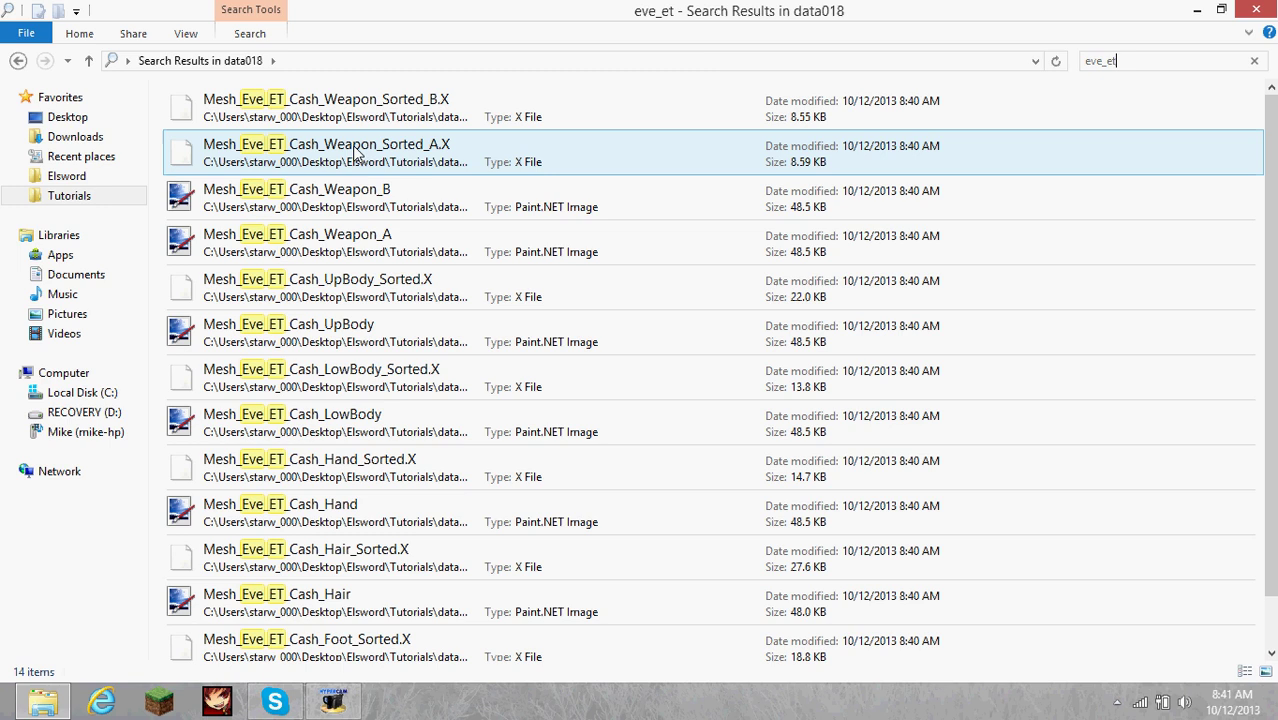
{"action": "left_click", "coordinate": [392, 293]}
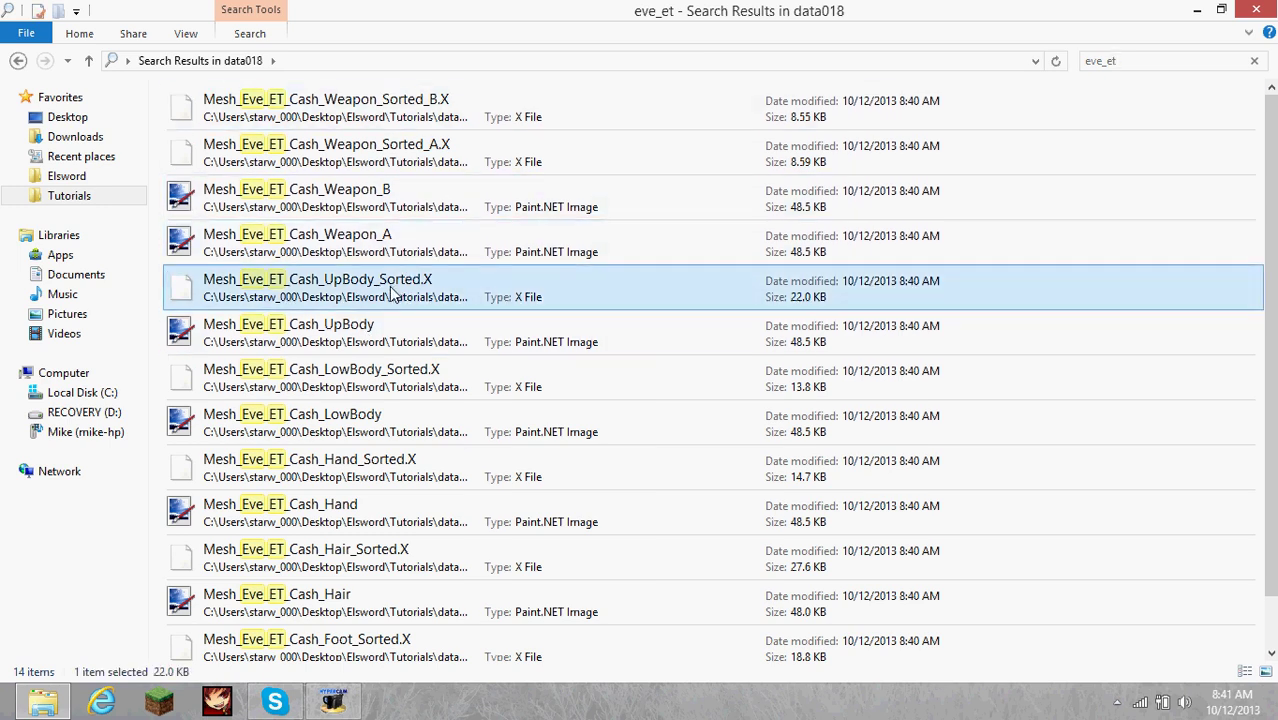
{"action": "left_click", "coordinate": [362, 332], "text": "ctrl"}
{"action": "left_click", "coordinate": [372, 387], "text": "ctrl"}
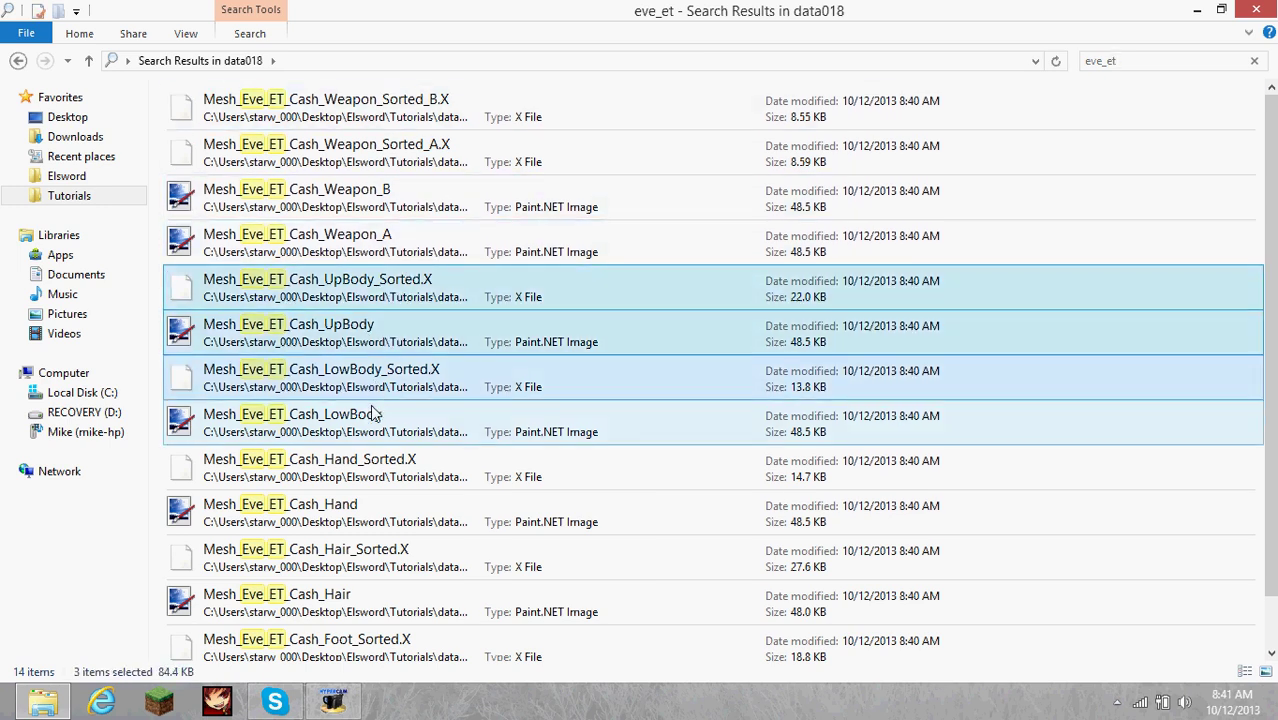
{"action": "left_click", "coordinate": [367, 413], "text": "ctrl"}
{"action": "left_click", "coordinate": [365, 465], "text": "ctrl"}
{"action": "left_click", "coordinate": [358, 512], "text": "ctrl"}
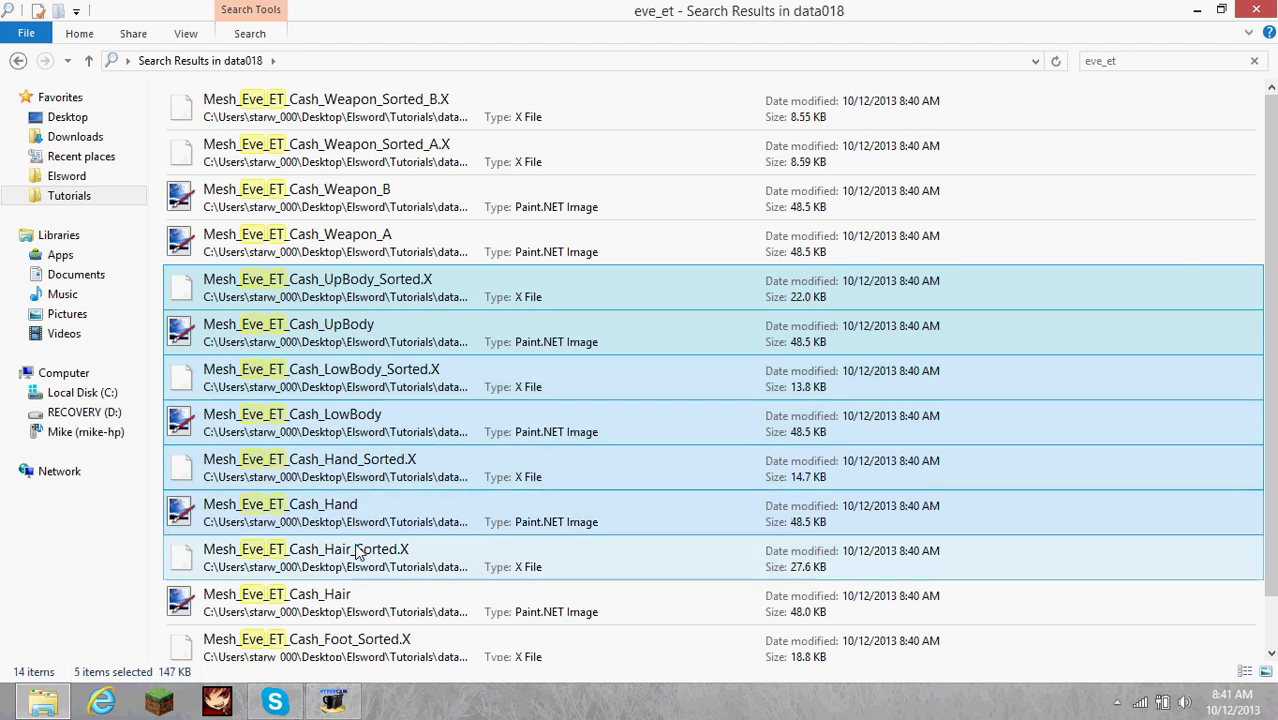
Step: Add the Cash Hair and Foot meshes and textures to the selection, then return to Tutorials
{"action": "left_click", "coordinate": [357, 560], "text": "ctrl"}
{"action": "left_click", "coordinate": [350, 605], "text": "ctrl"}
{"action": "scroll", "coordinate": [350, 600], "scroll_direction": "down", "scroll_amount": 1}
{"action": "left_click", "coordinate": [340, 600], "text": "ctrl"}
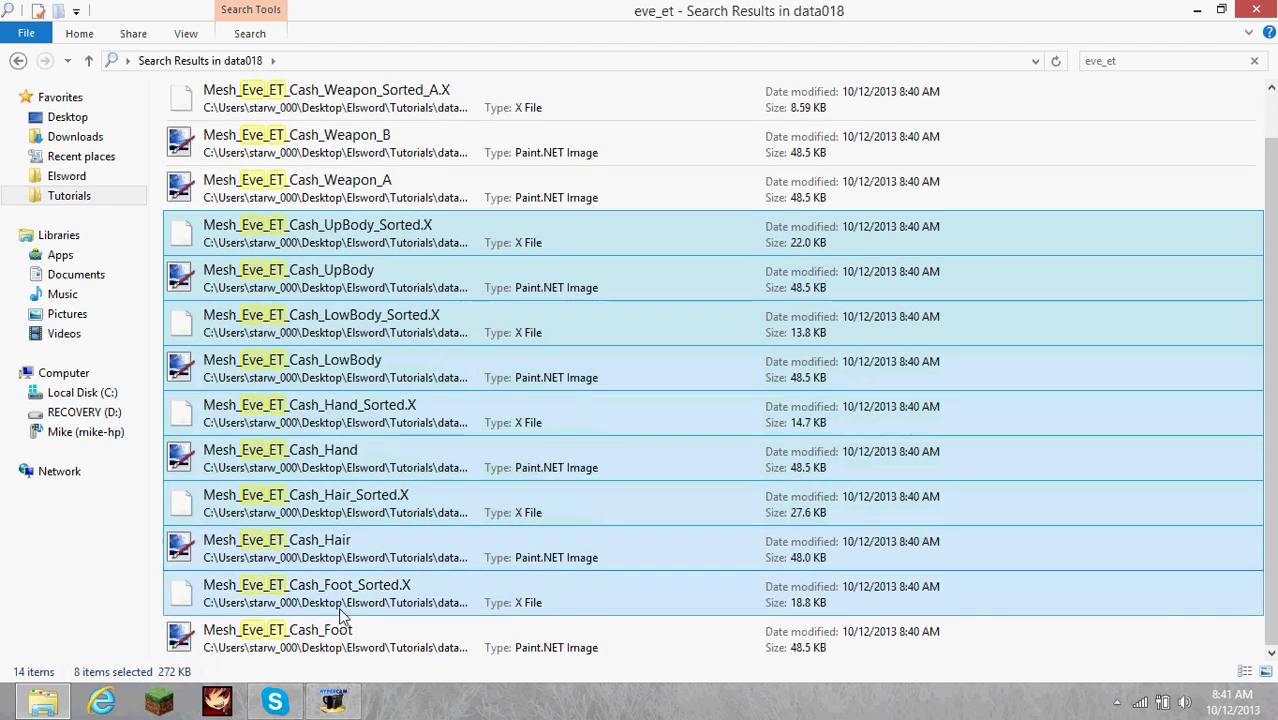
{"action": "left_click", "coordinate": [342, 635], "text": "ctrl"}
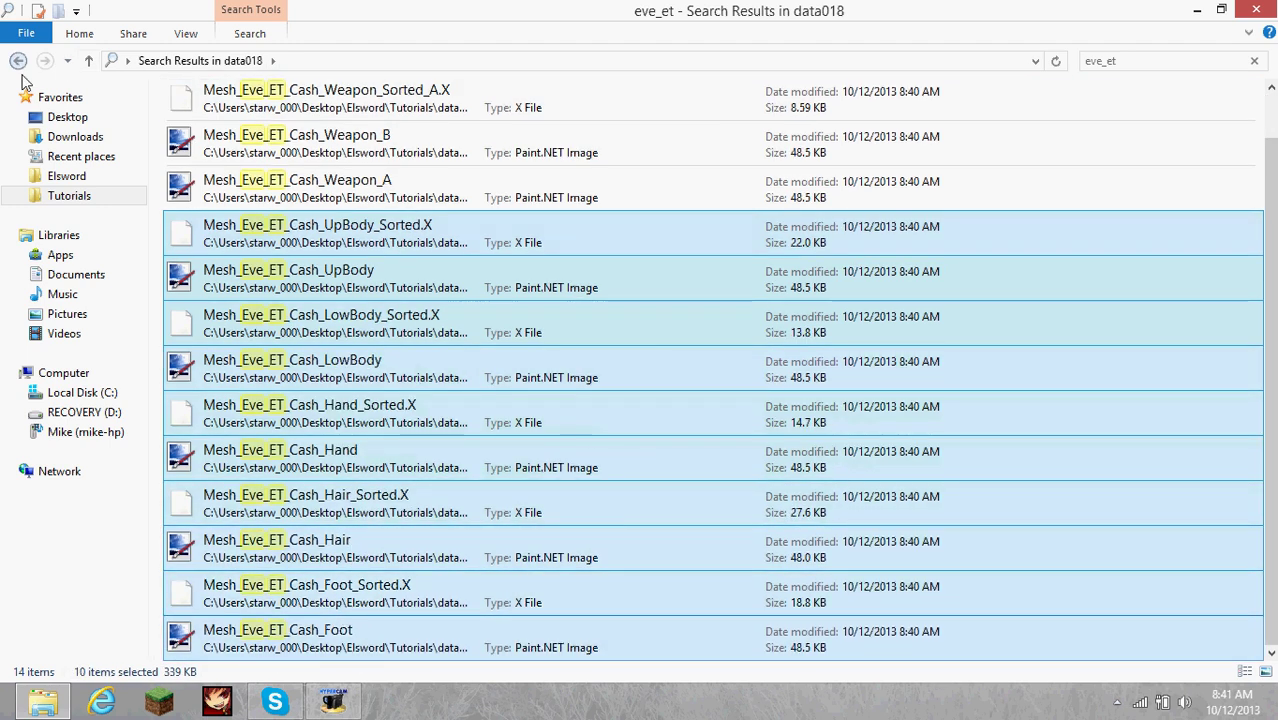
{"action": "left_click", "coordinate": [52, 198]}
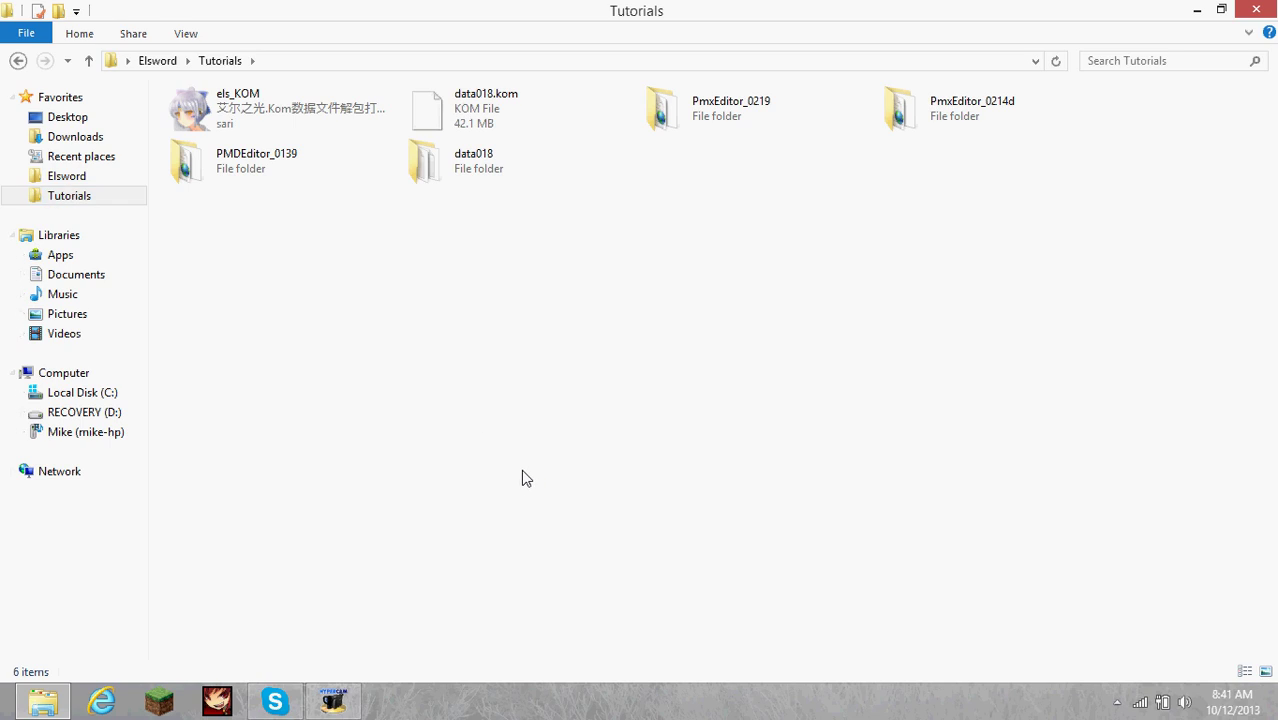
Step: Paste the ten Eve_ET Cash files into Tutorials and launch PmxEditor from PmxEditor_0214d
{"action": "key", "text": "ctrl+v"}
{"action": "left_click", "coordinate": [688, 432]}
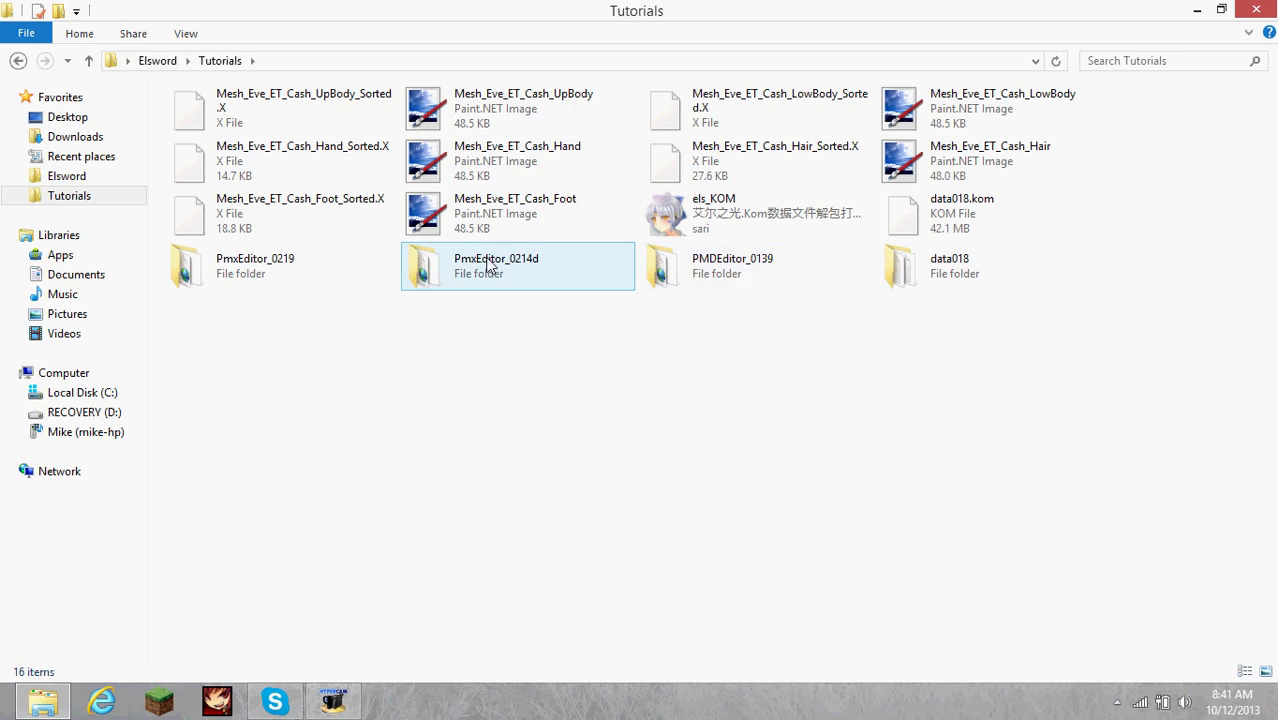
{"action": "double_click", "coordinate": [525, 281]}
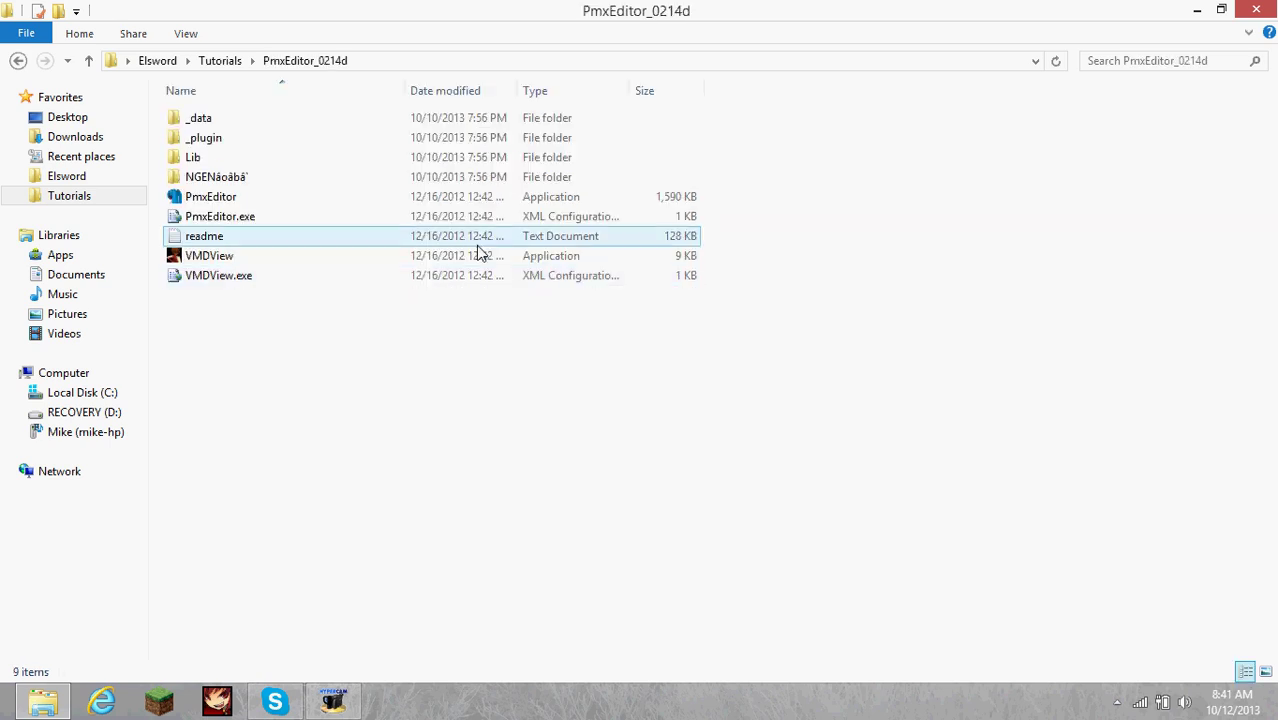
{"action": "double_click", "coordinate": [312, 203]}
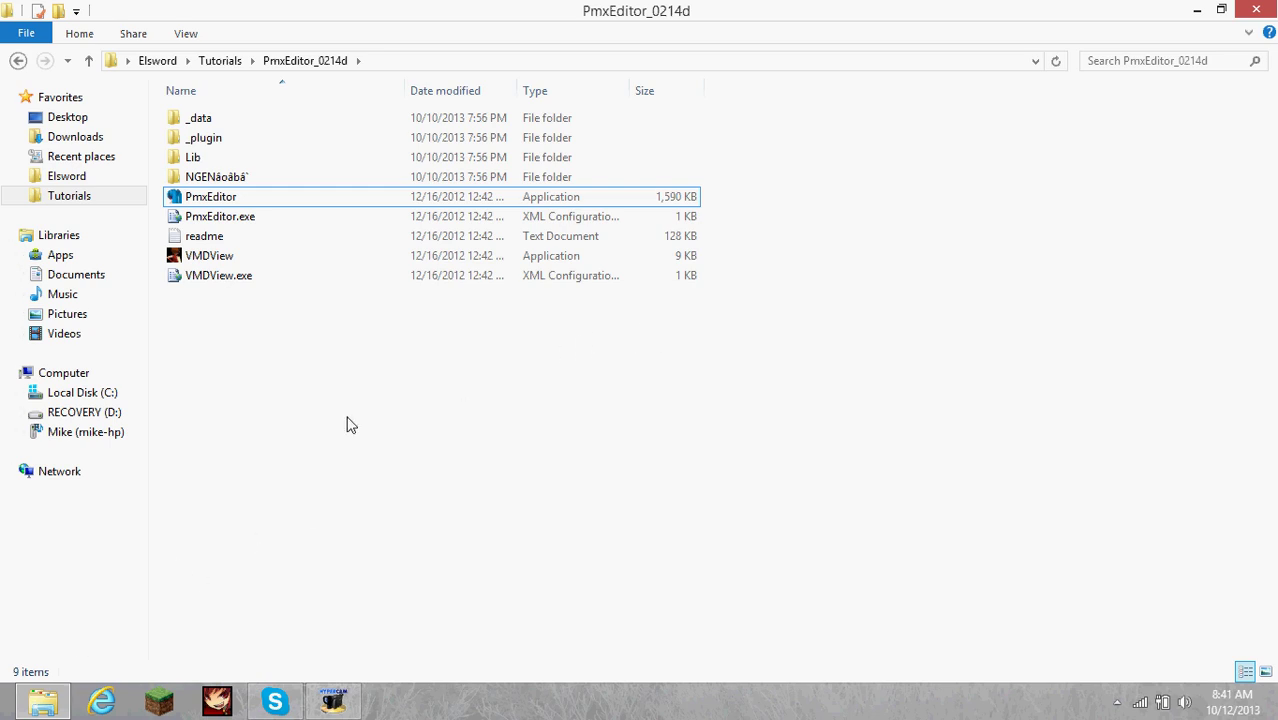
Step: Switch to the PmxEditor splash and dismiss both CSScript.dll loading errors
{"action": "key", "text": "alt+Tab"}
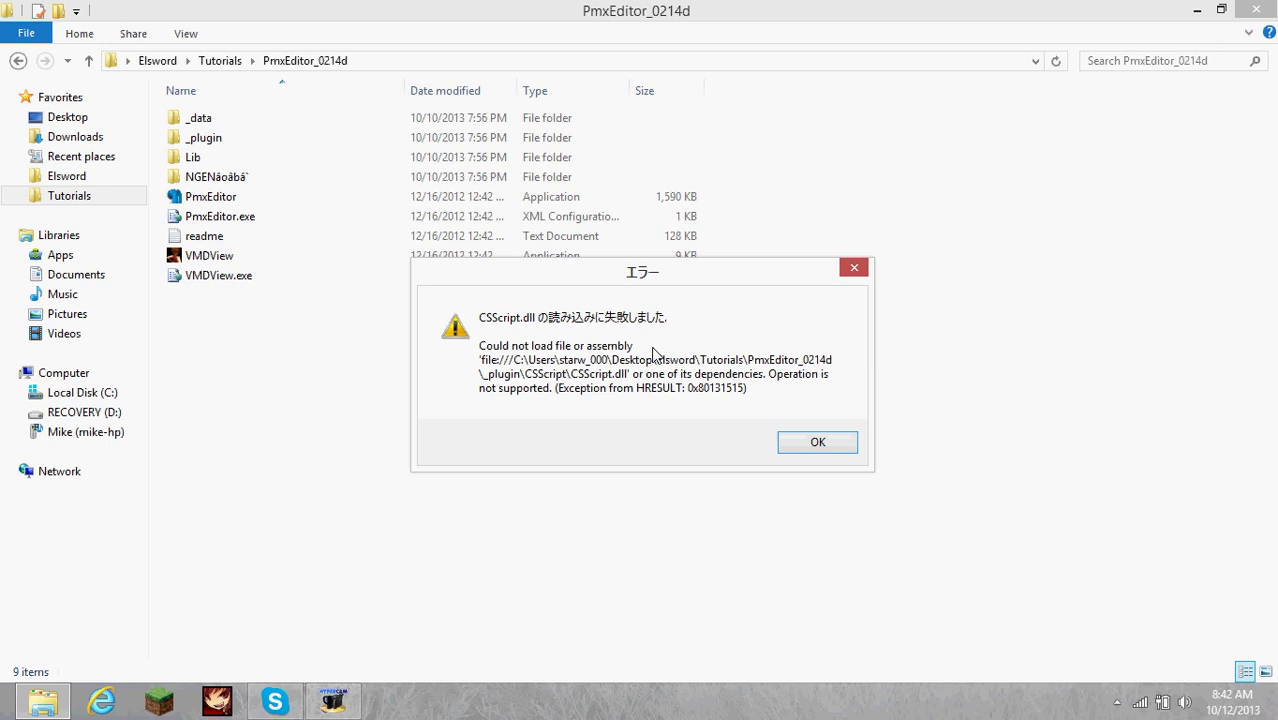
{"action": "key", "text": "Return"}
{"action": "key", "text": "Return"}
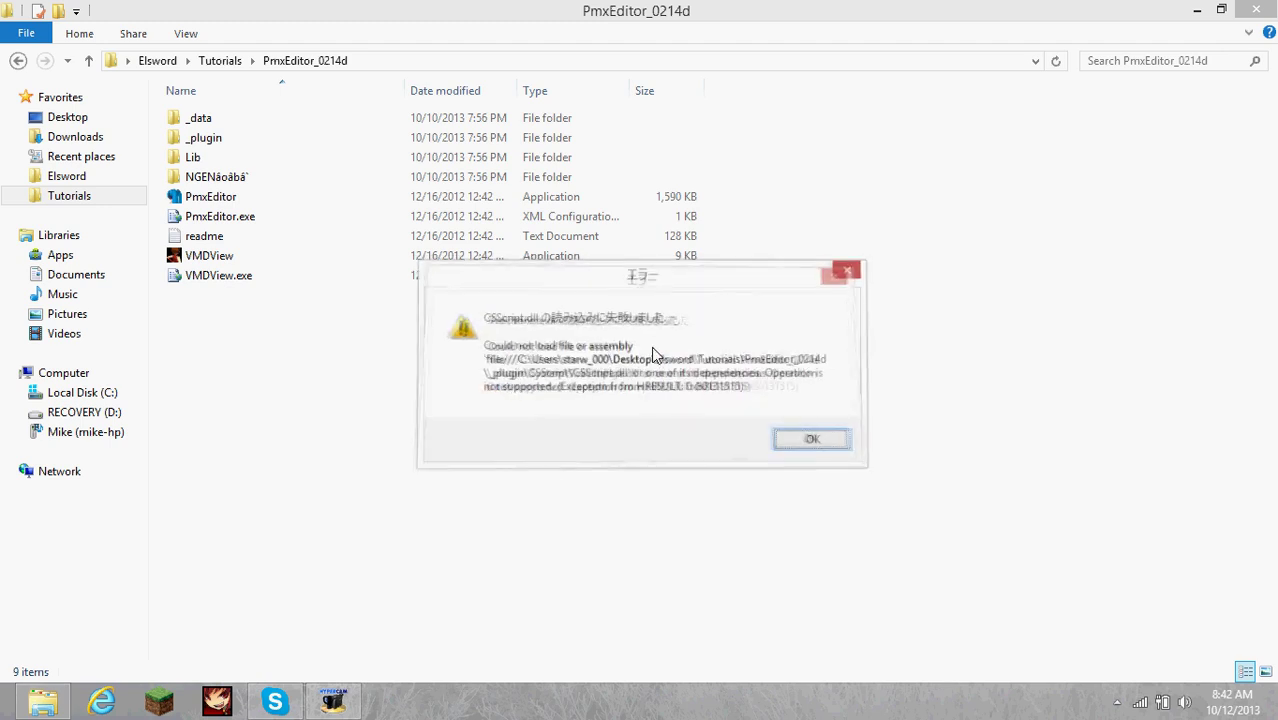
{"action": "key", "text": "Return"}
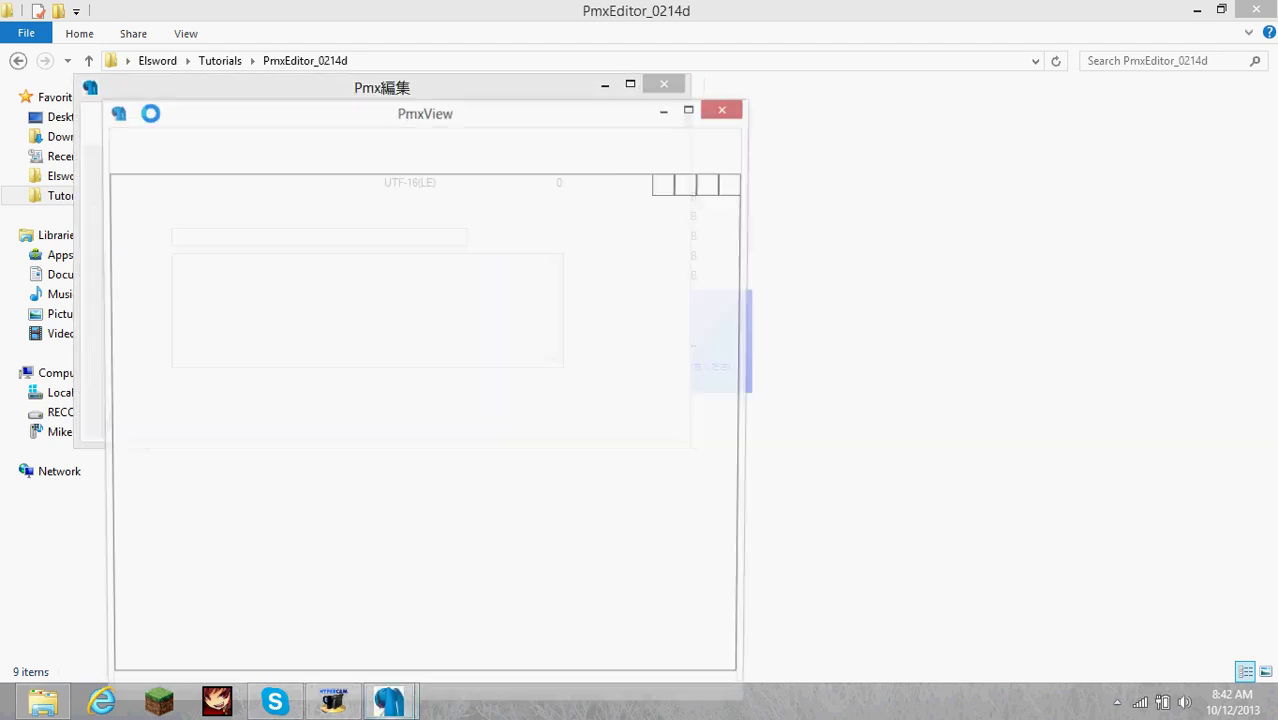
Step: Place the PmxView 3D window to the right of the Pmx編集 editing window
{"action": "left_click_drag", "start_coordinate": [200, 118], "coordinate": [543, 45]}
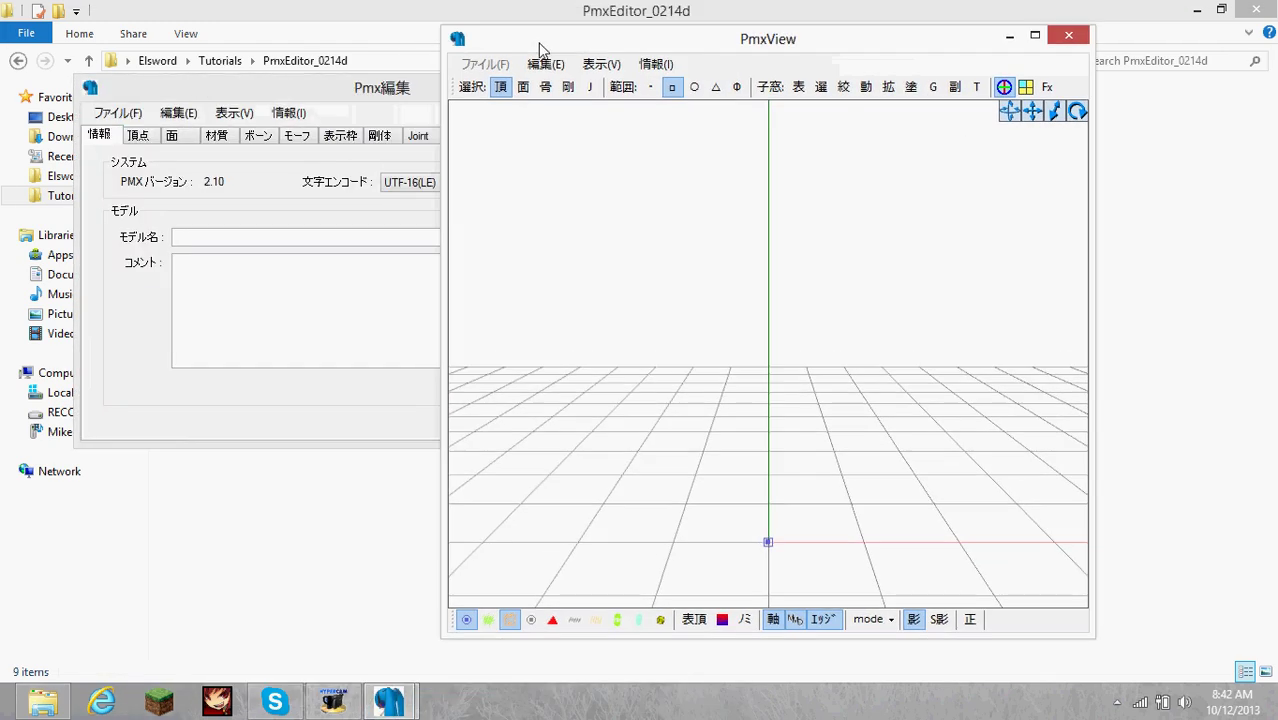
{"action": "left_click", "coordinate": [360, 95]}
{"action": "left_click", "coordinate": [115, 113]}
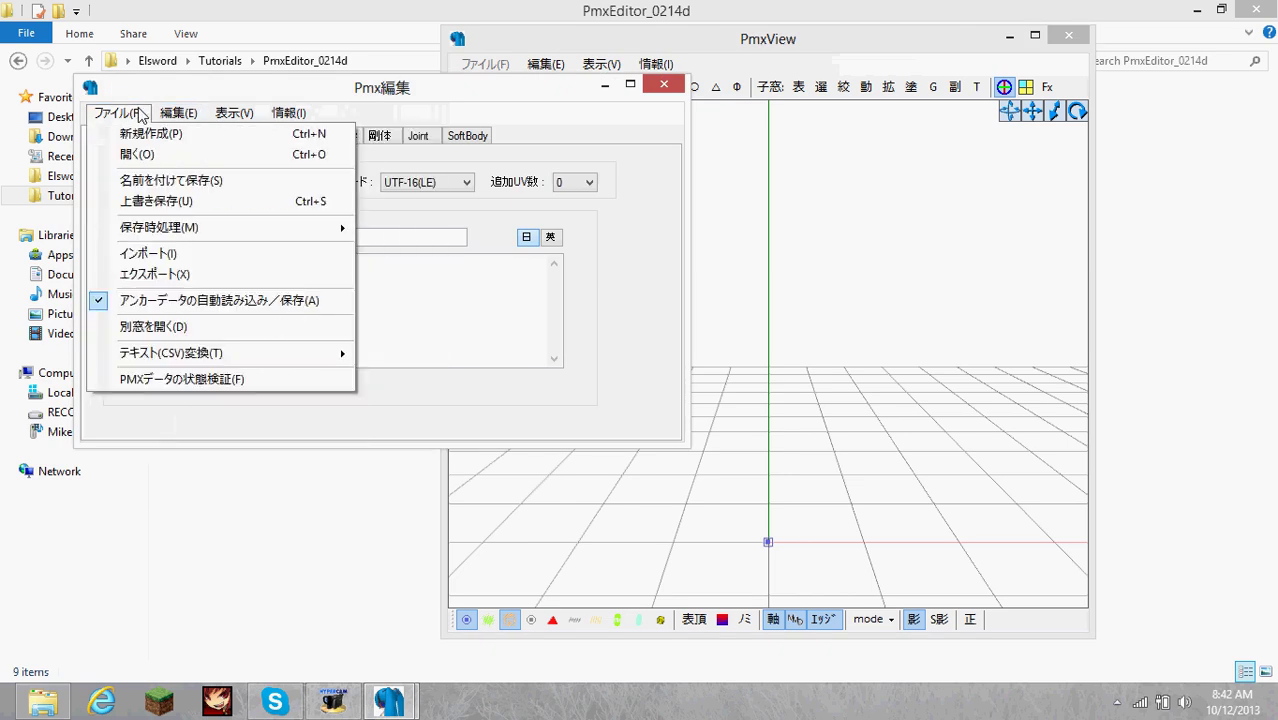
{"action": "left_click", "coordinate": [145, 85]}
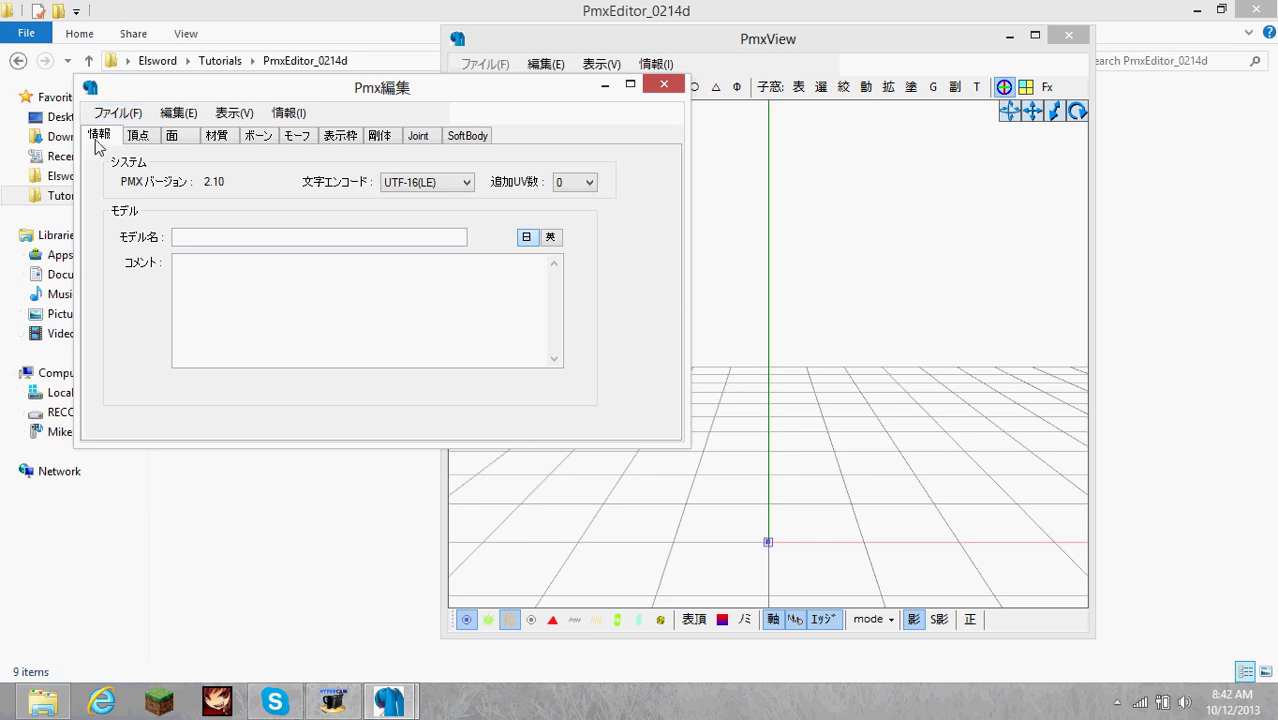
{"action": "left_click", "coordinate": [117, 115]}
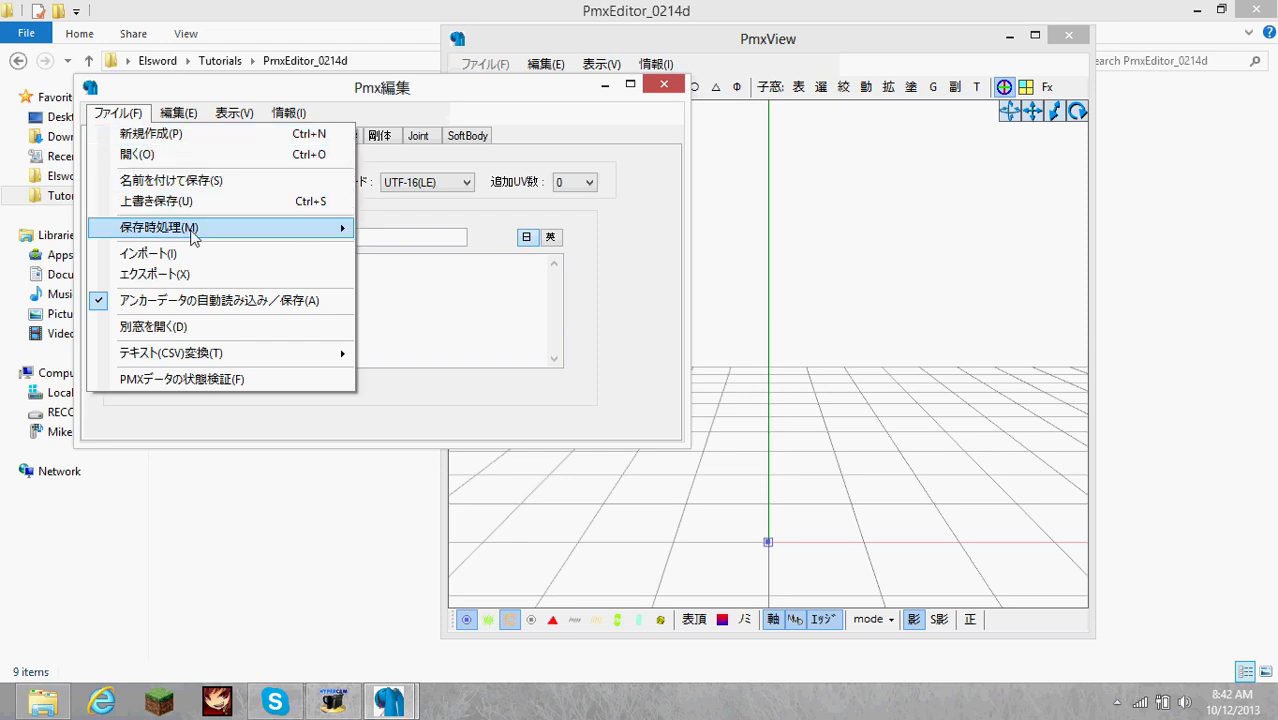
Step: Check PmxEditor's version information from the information menu
{"action": "mouse_move", "coordinate": [226, 228]}
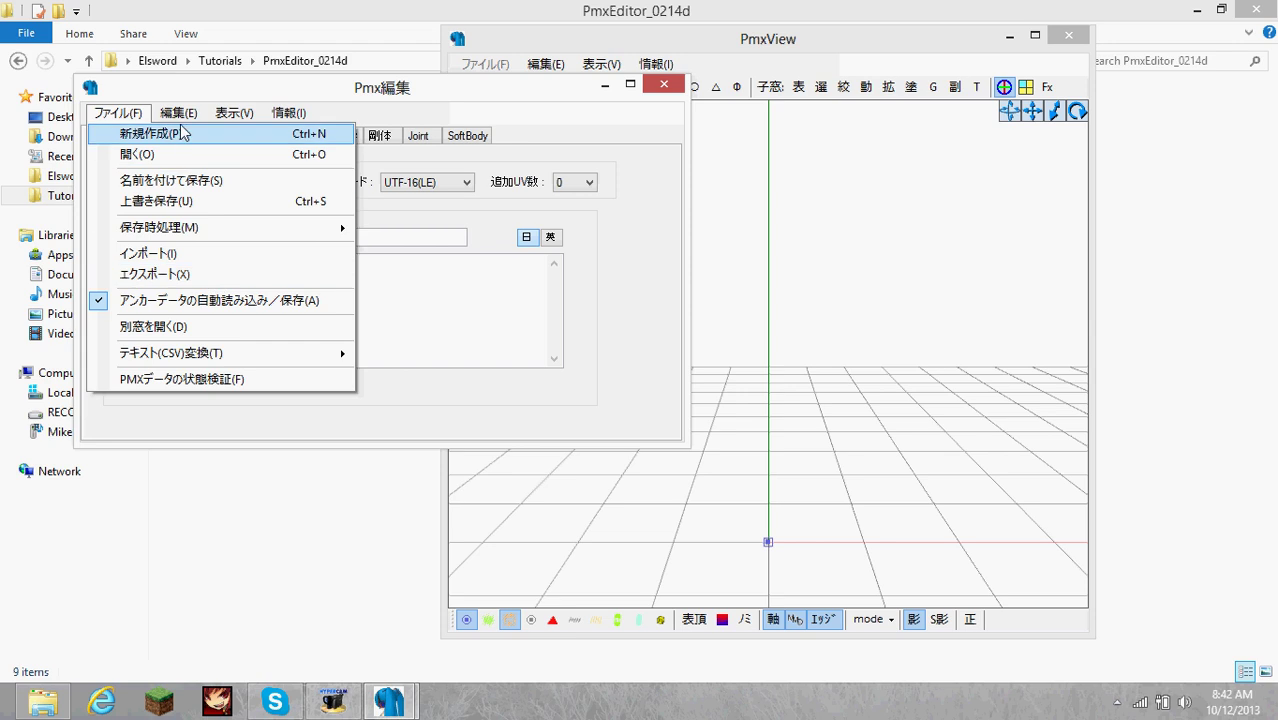
{"action": "mouse_move", "coordinate": [180, 115]}
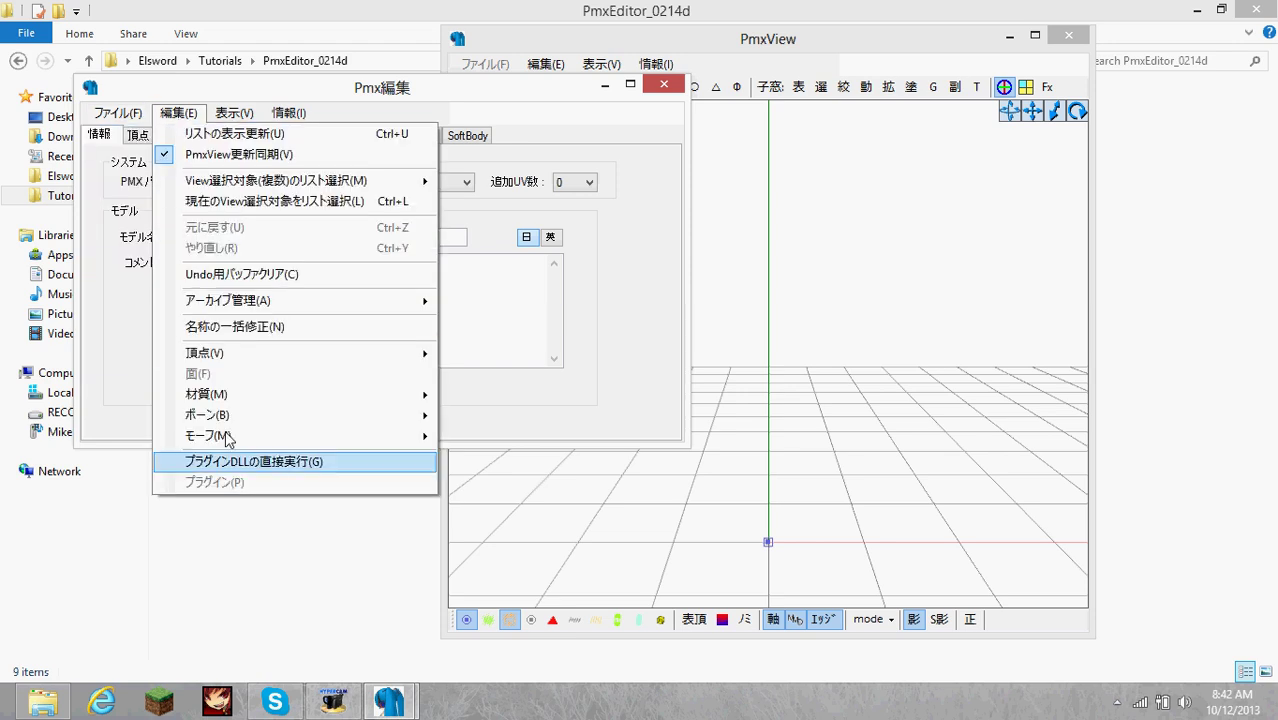
{"action": "mouse_move", "coordinate": [234, 113]}
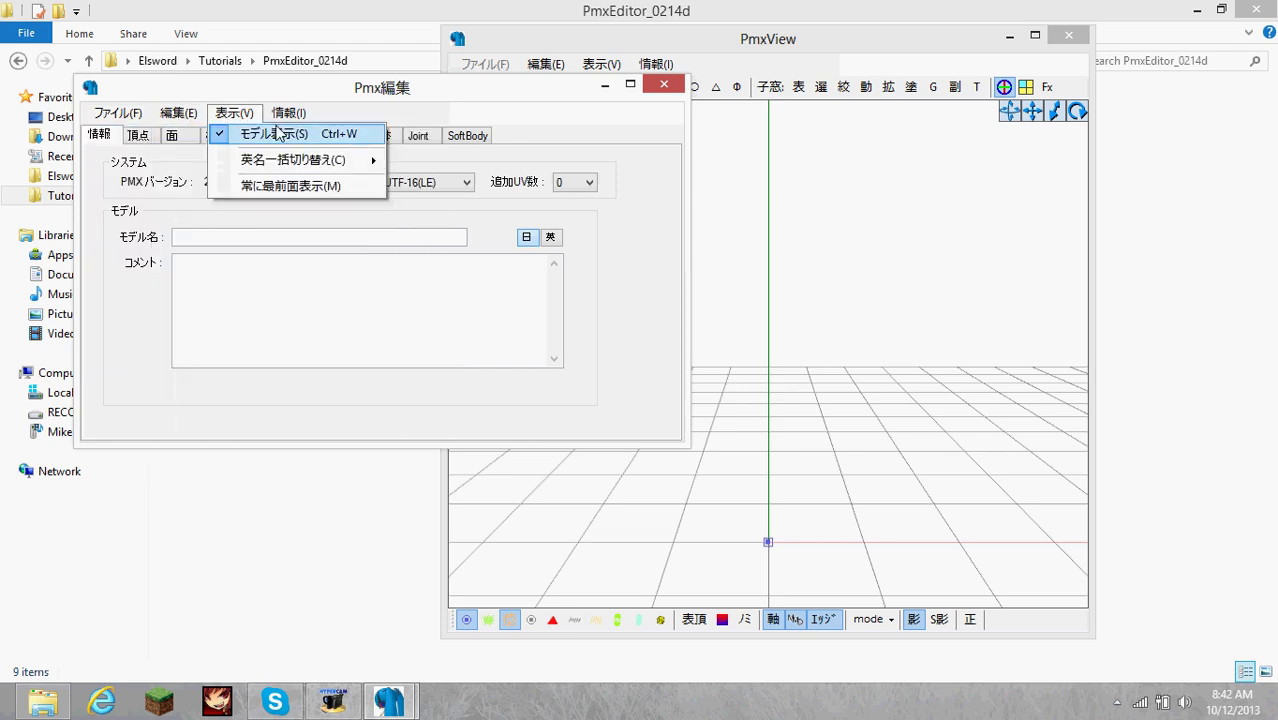
{"action": "mouse_move", "coordinate": [288, 116]}
{"action": "left_click", "coordinate": [305, 136]}
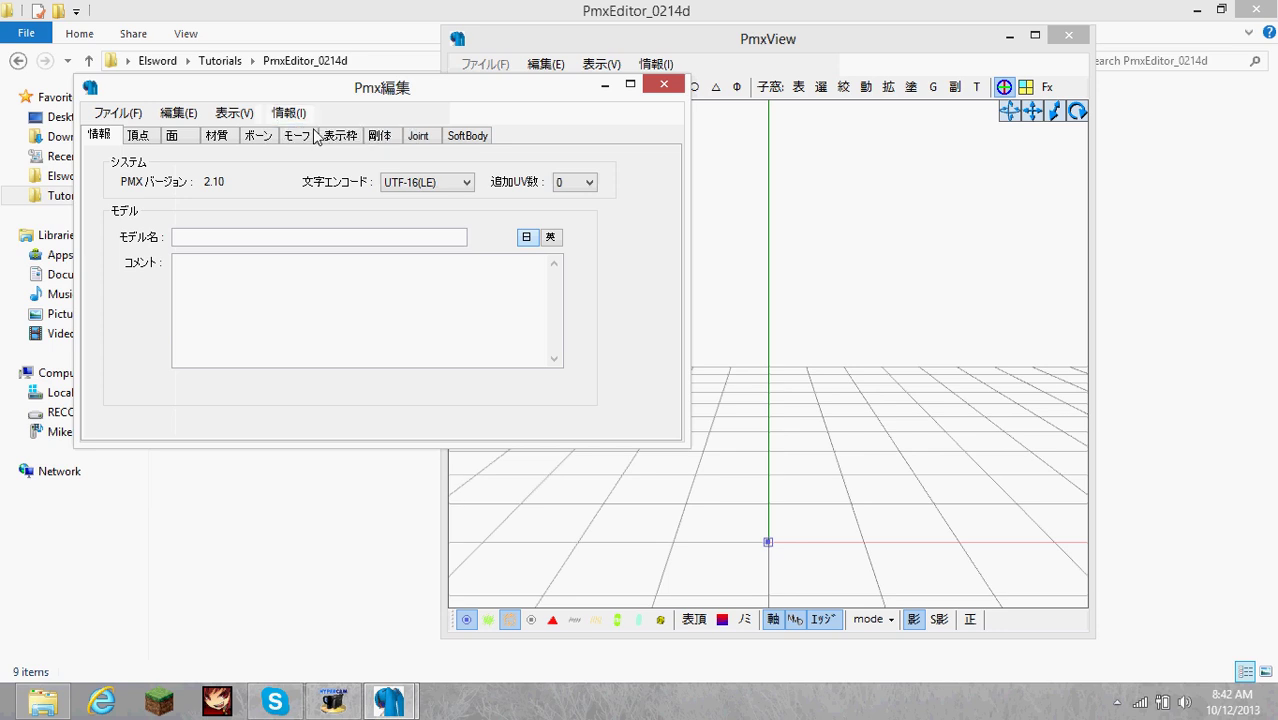
{"action": "left_click", "coordinate": [436, 228]}
{"action": "left_click", "coordinate": [298, 114]}
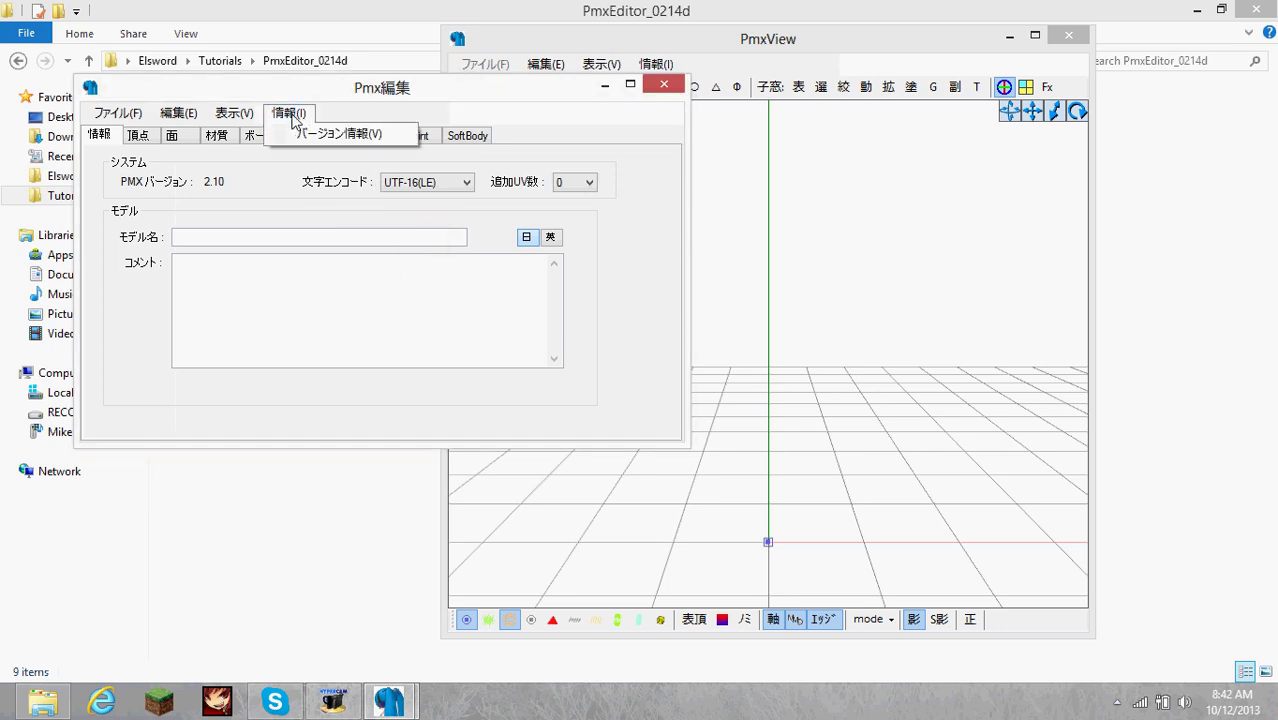
{"action": "left_click", "coordinate": [290, 114]}
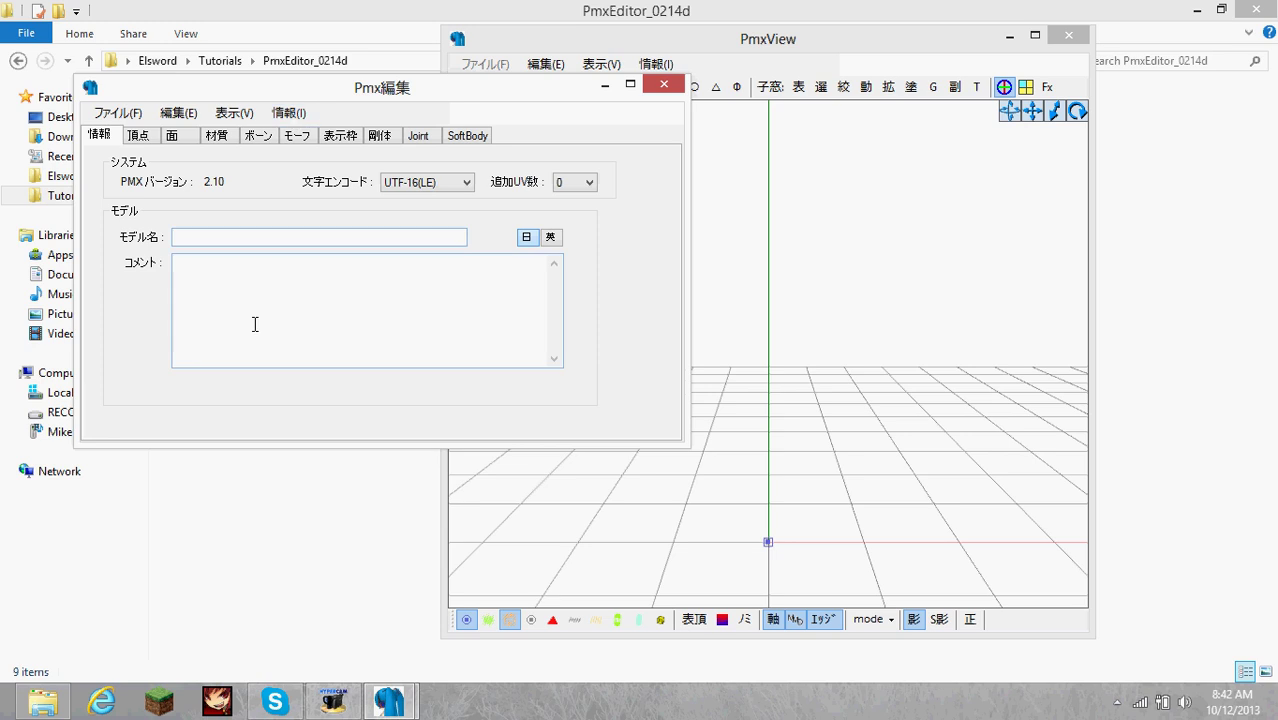
{"action": "left_click", "coordinate": [117, 113]}
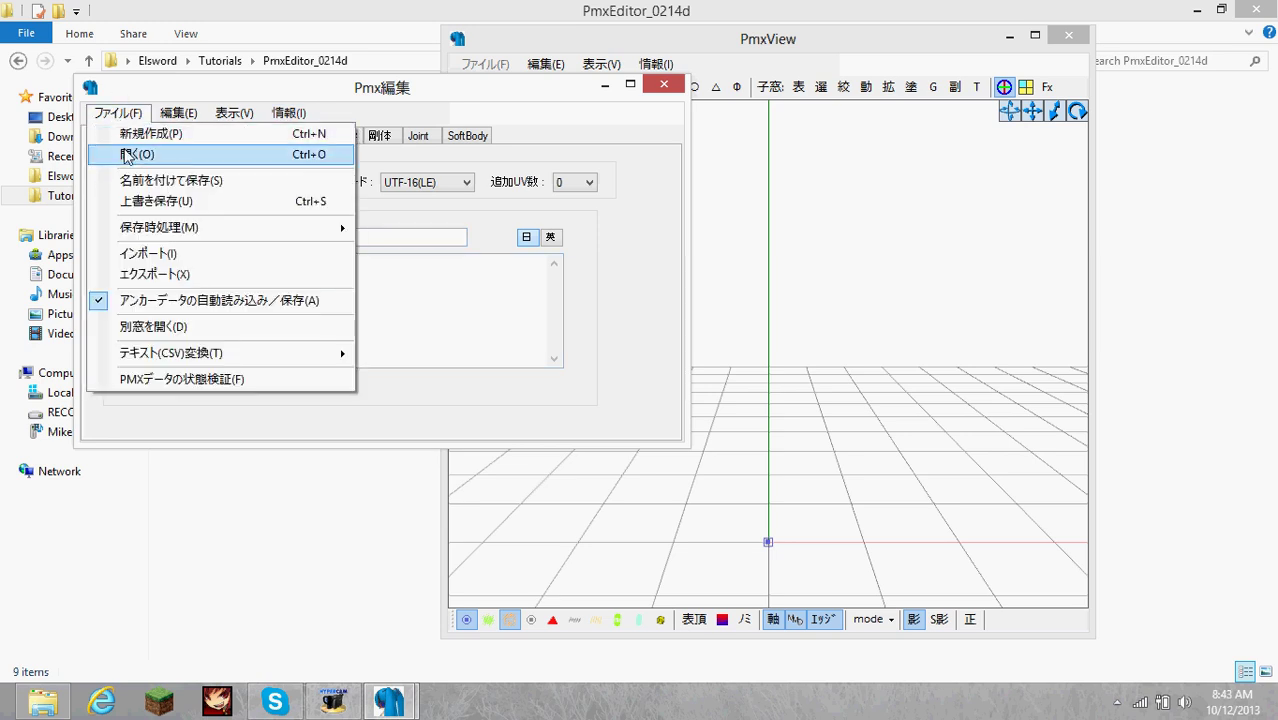
Step: Import the five Eve_ET Cash Sorted.X meshes from Tutorials as an addition at 1/10 scale
{"action": "left_click", "coordinate": [165, 258]}
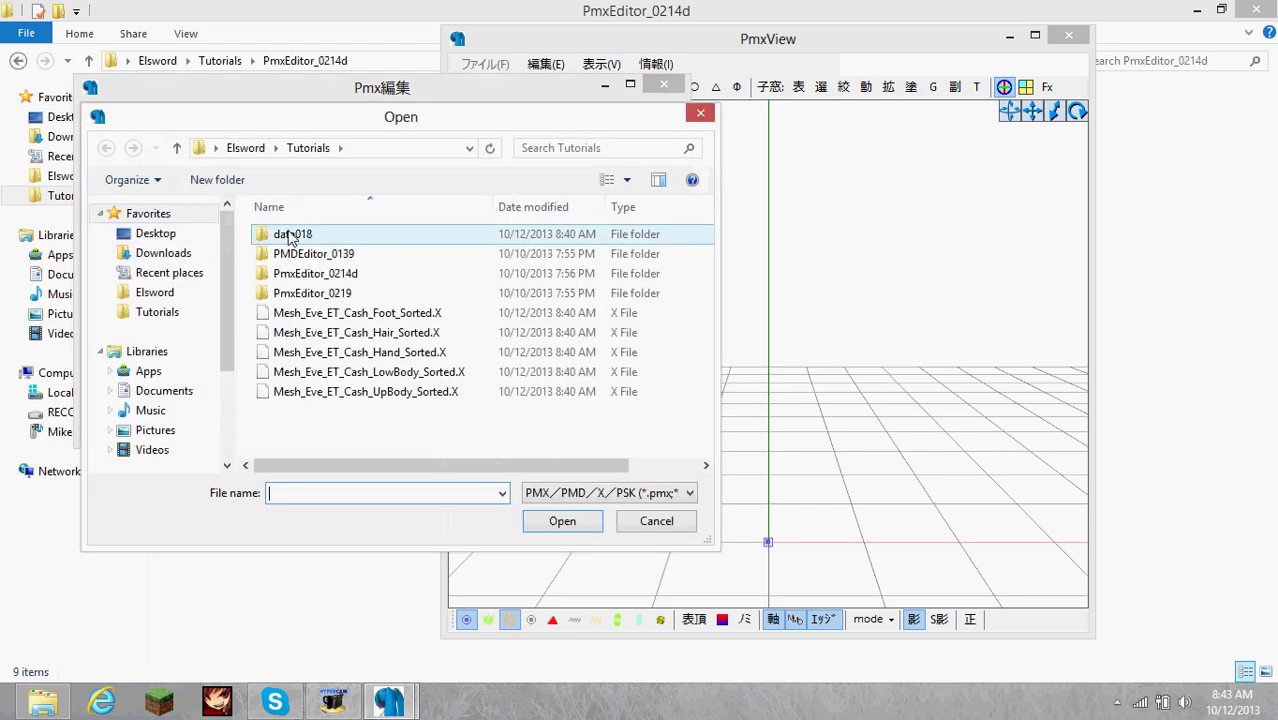
{"action": "left_click", "coordinate": [357, 313]}
{"action": "left_click", "coordinate": [372, 398], "text": "shift"}
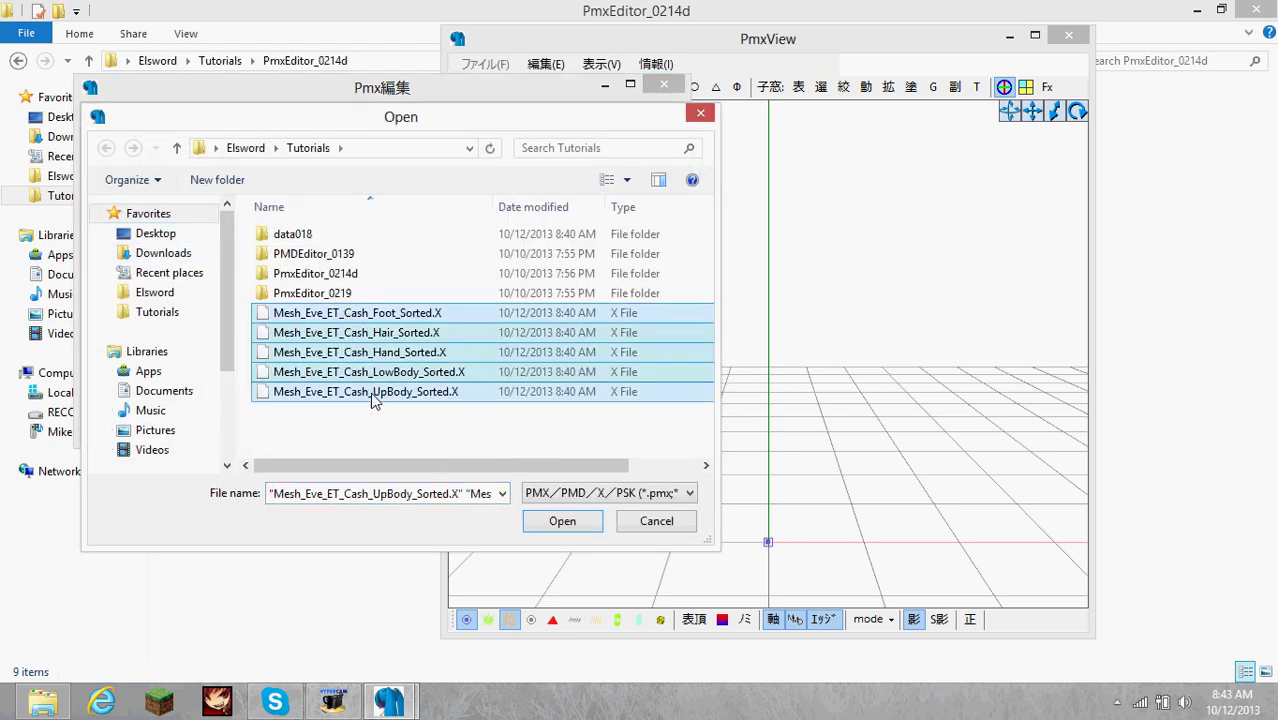
{"action": "left_click", "coordinate": [585, 521]}
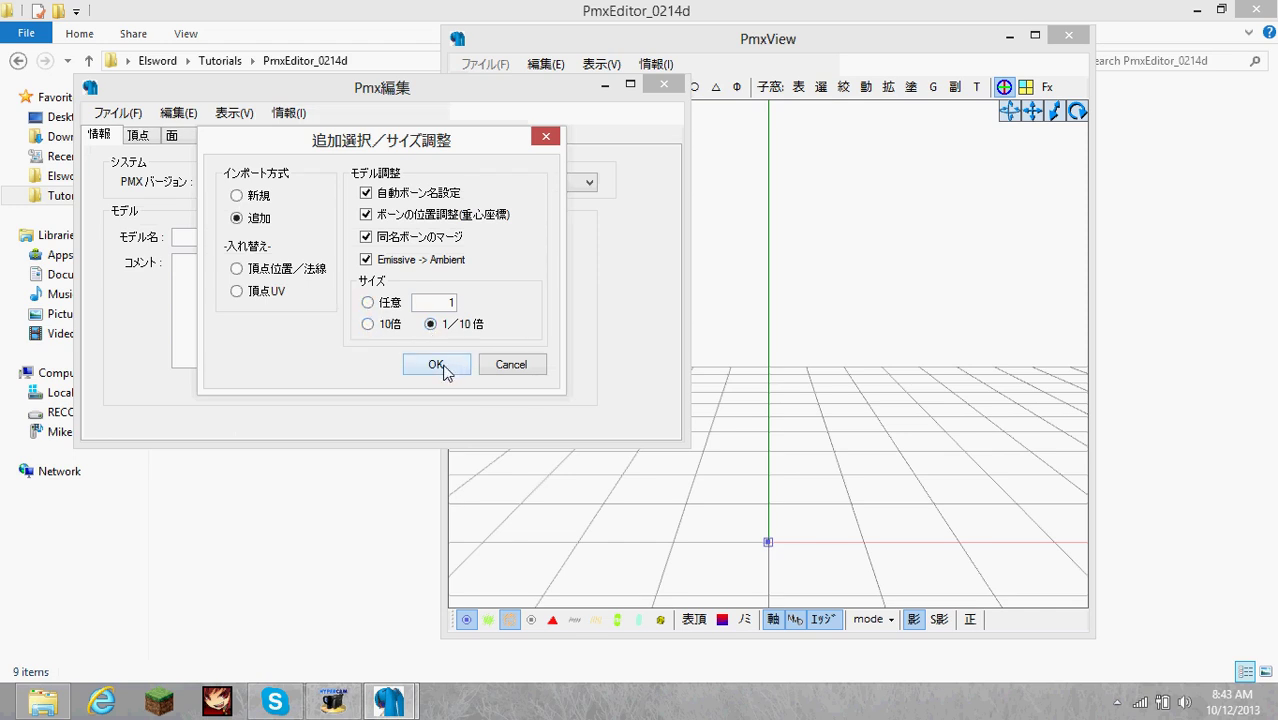
{"action": "left_click", "coordinate": [437, 364]}
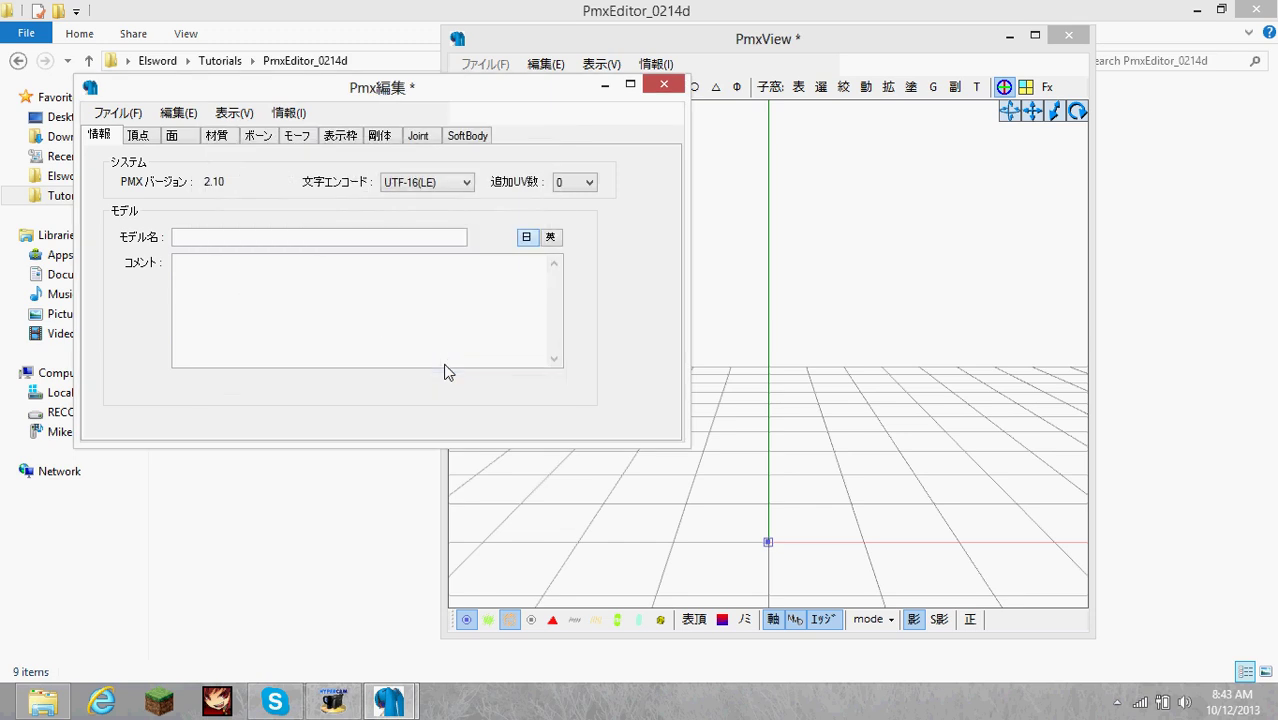
Step: Orbit the imported model, then save it as Eve_Code_Electra.pmx in Tutorials
{"action": "left_click", "coordinate": [777, 51]}
{"action": "right_click_drag", "start_coordinate": [882, 308], "coordinate": [818, 402]}
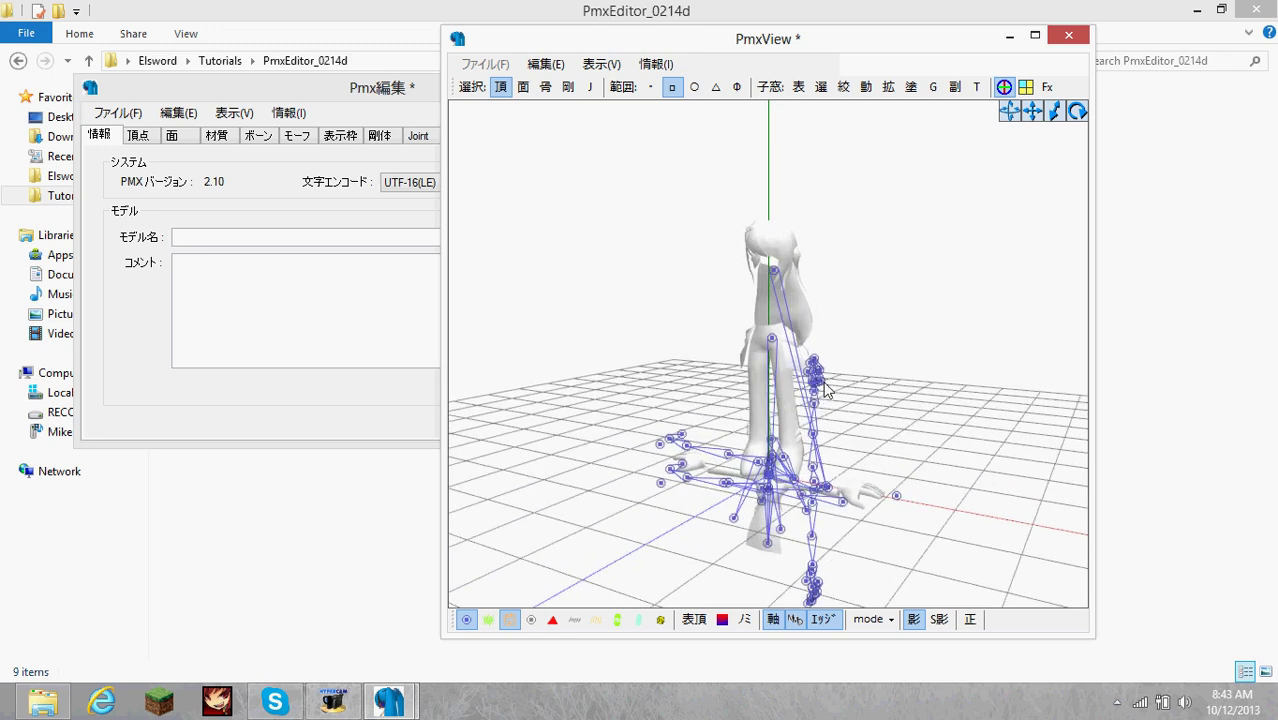
{"action": "left_click", "coordinate": [116, 118]}
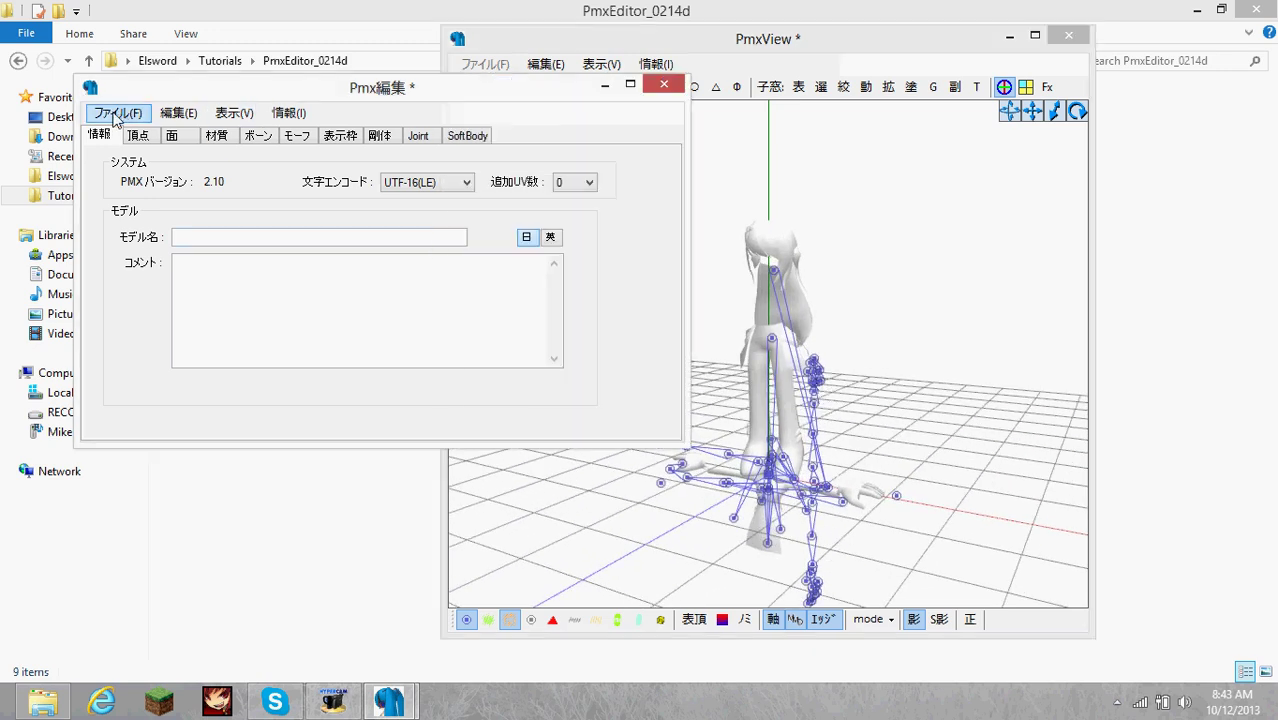
{"action": "left_click", "coordinate": [116, 114]}
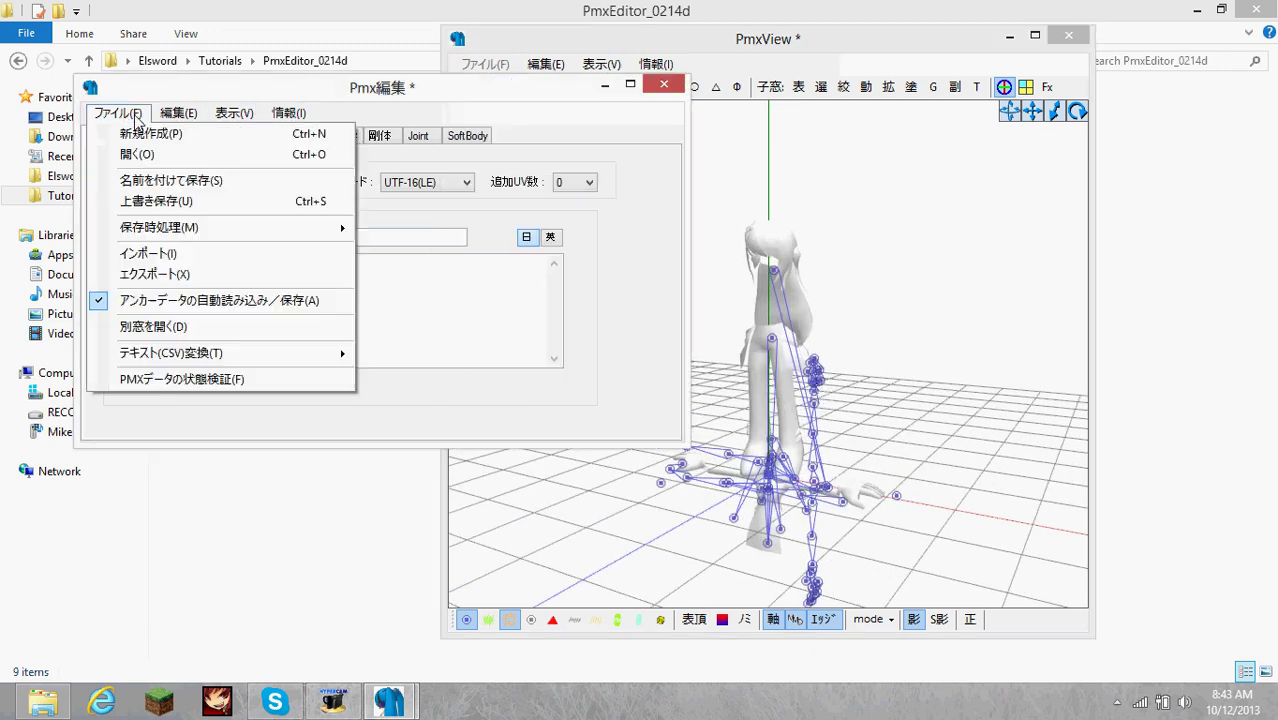
{"action": "left_click", "coordinate": [166, 186]}
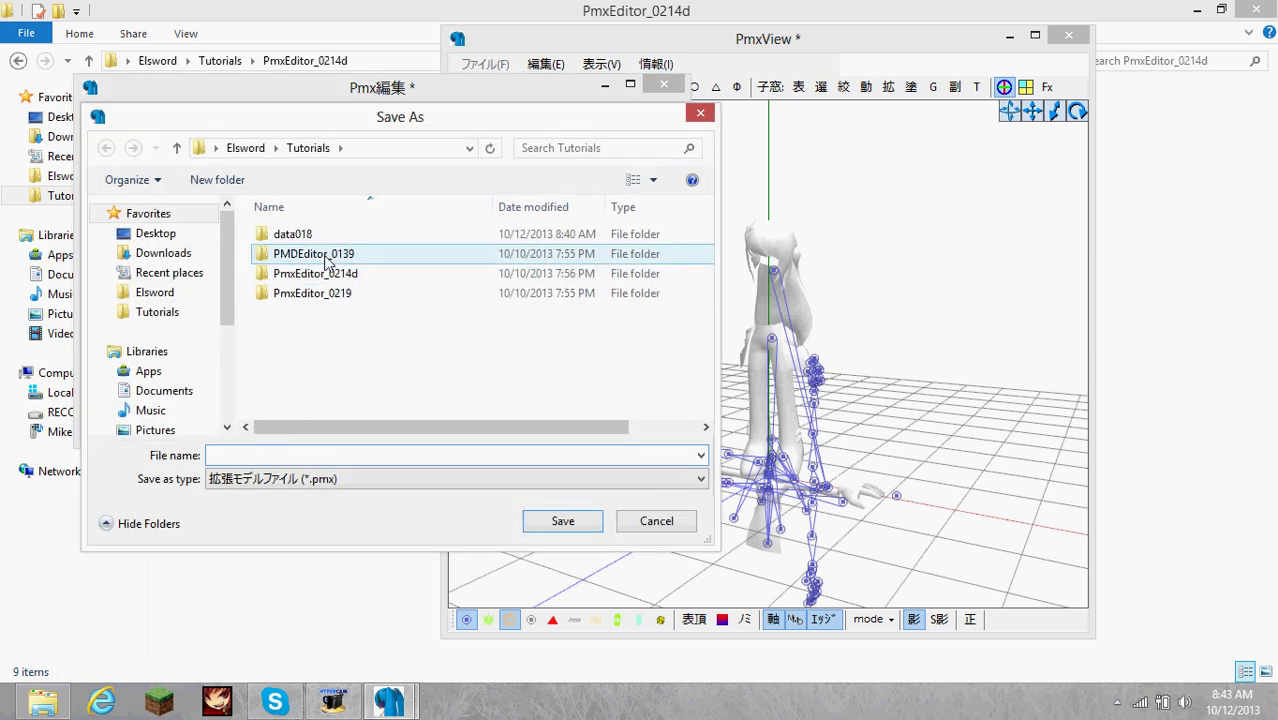
{"action": "type", "text": "El"}
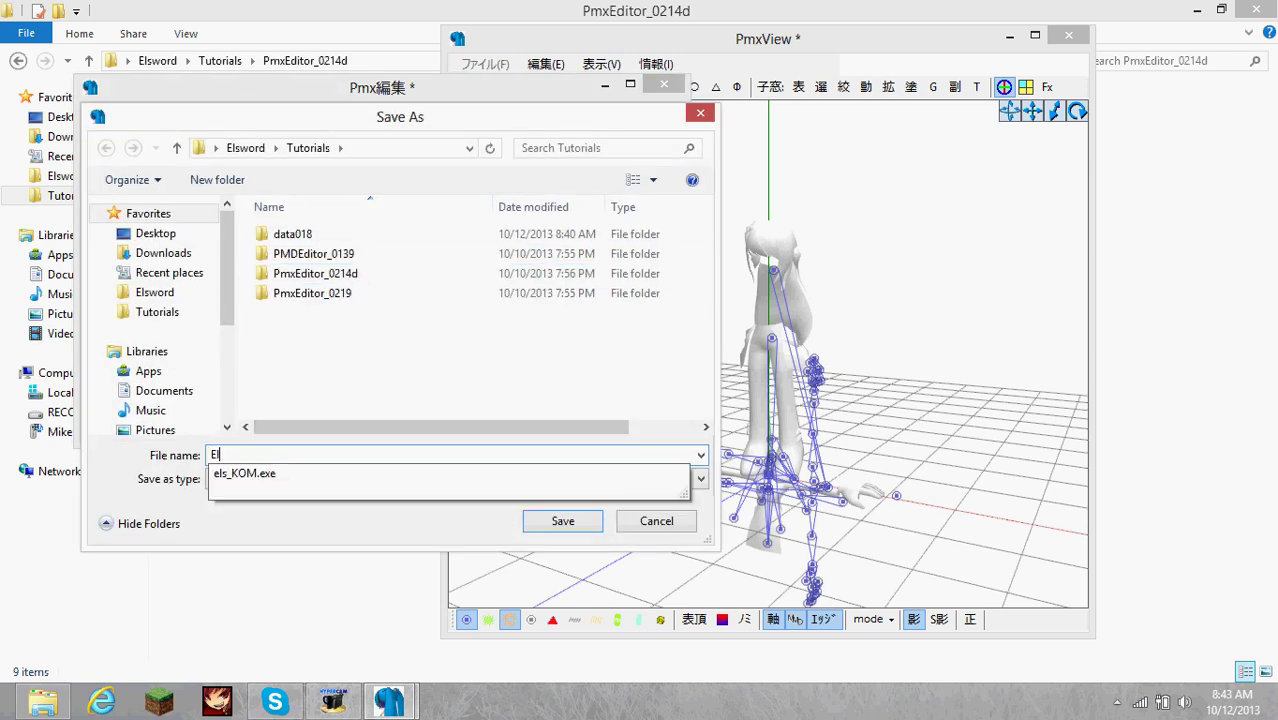
{"action": "key", "text": "BackSpace"}
{"action": "type", "text": "ve_Code_Electra"}
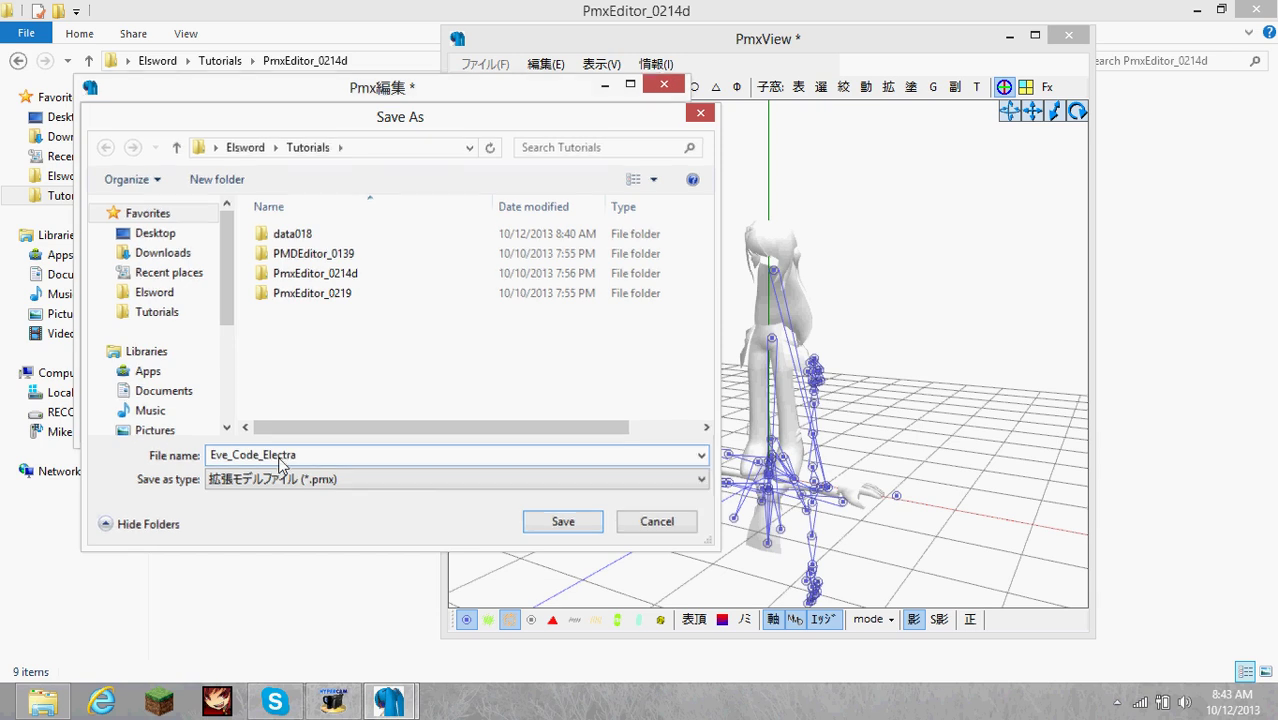
{"action": "key", "text": "Return"}
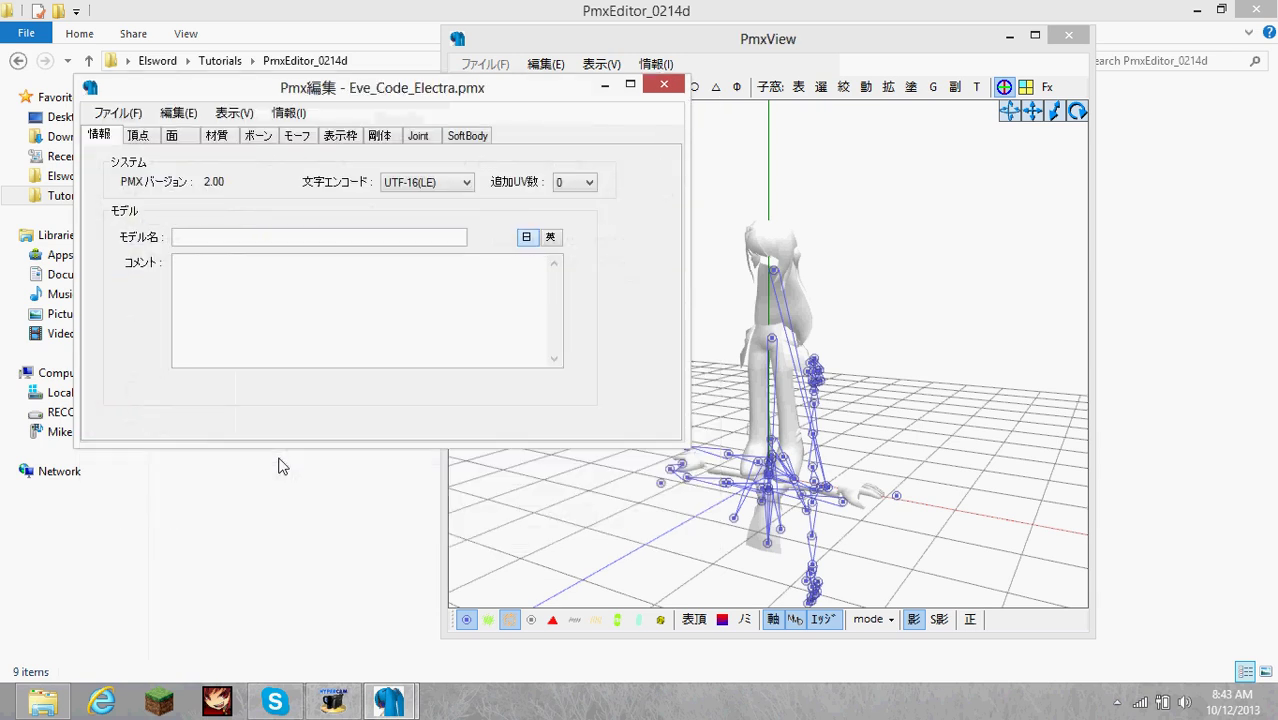
Step: Load the model's five materials in the 材質 tab and view the textured model in PmxView
{"action": "left_click", "coordinate": [218, 140]}
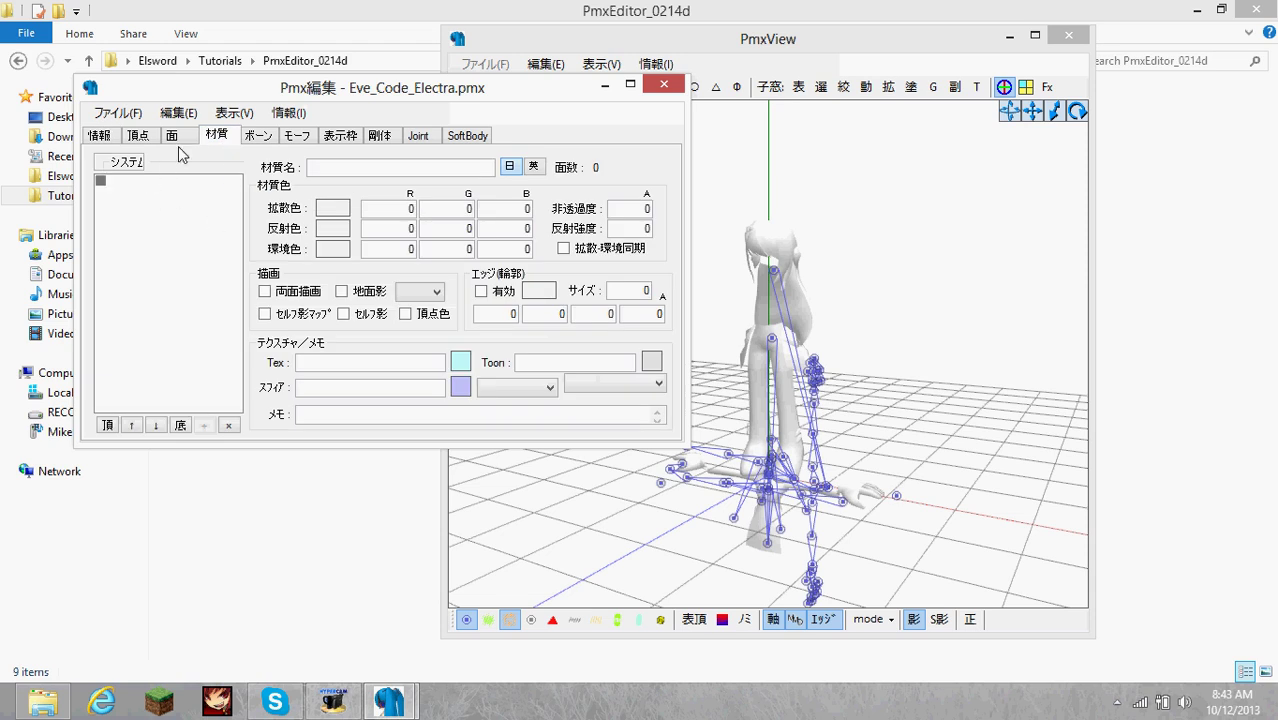
{"action": "left_click", "coordinate": [145, 181]}
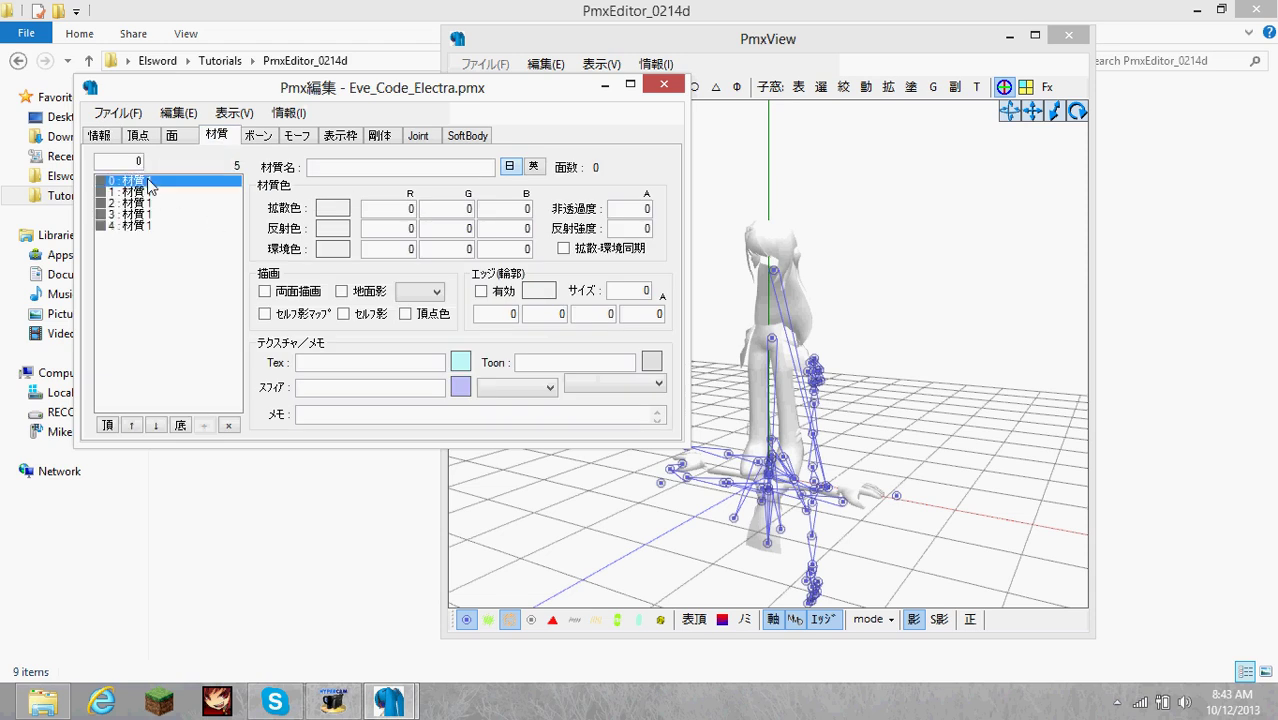
{"action": "left_click", "coordinate": [379, 362]}
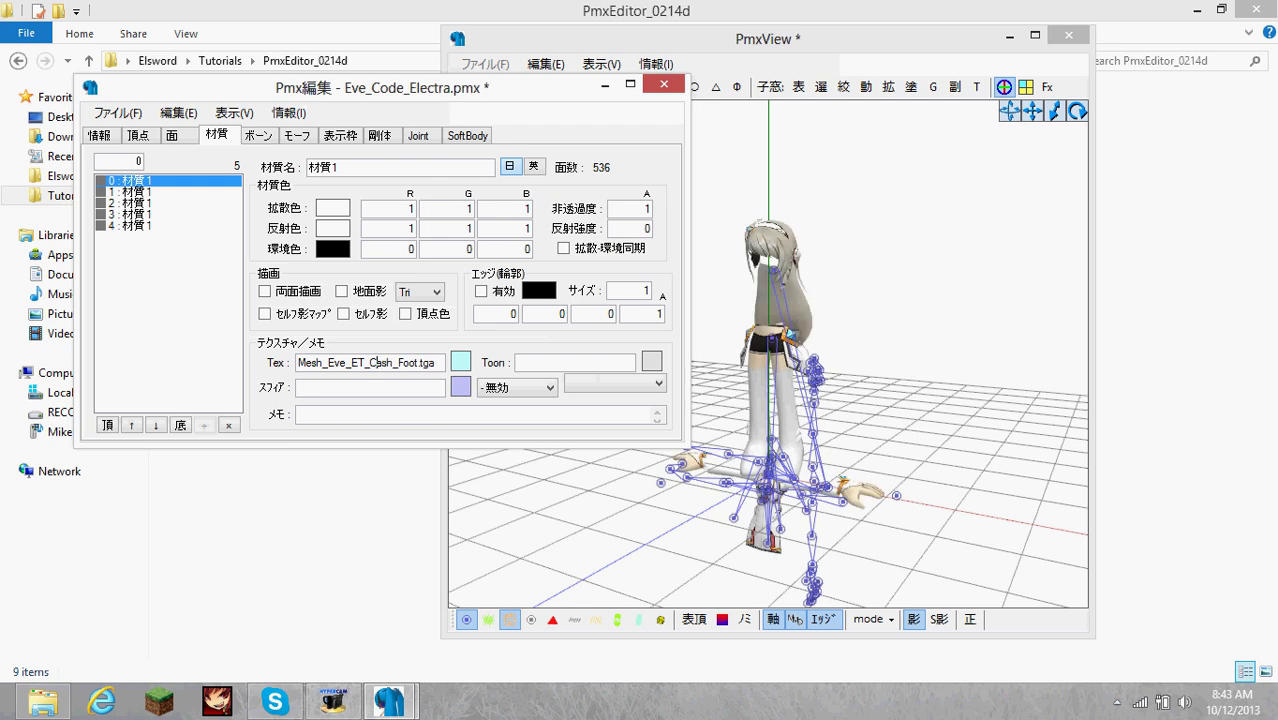
{"action": "left_click", "coordinate": [872, 303]}
{"action": "right_click_drag", "start_coordinate": [870, 303], "coordinate": [830, 306]}
Step: Save the textured model over Eve_Code_Electra.pmx with ファイル > 上書き保存
{"action": "left_click", "coordinate": [138, 185]}
{"action": "left_click", "coordinate": [117, 112]}
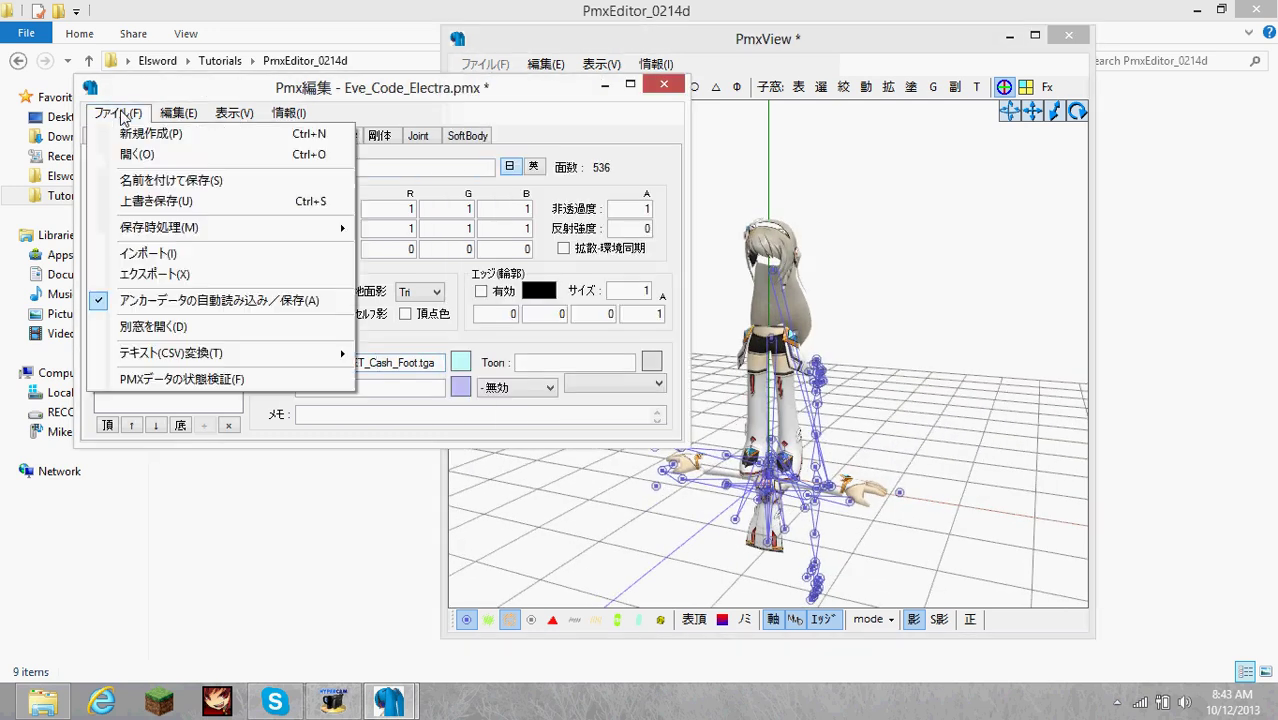
{"action": "left_click", "coordinate": [160, 202]}
{"action": "left_click", "coordinate": [128, 113]}
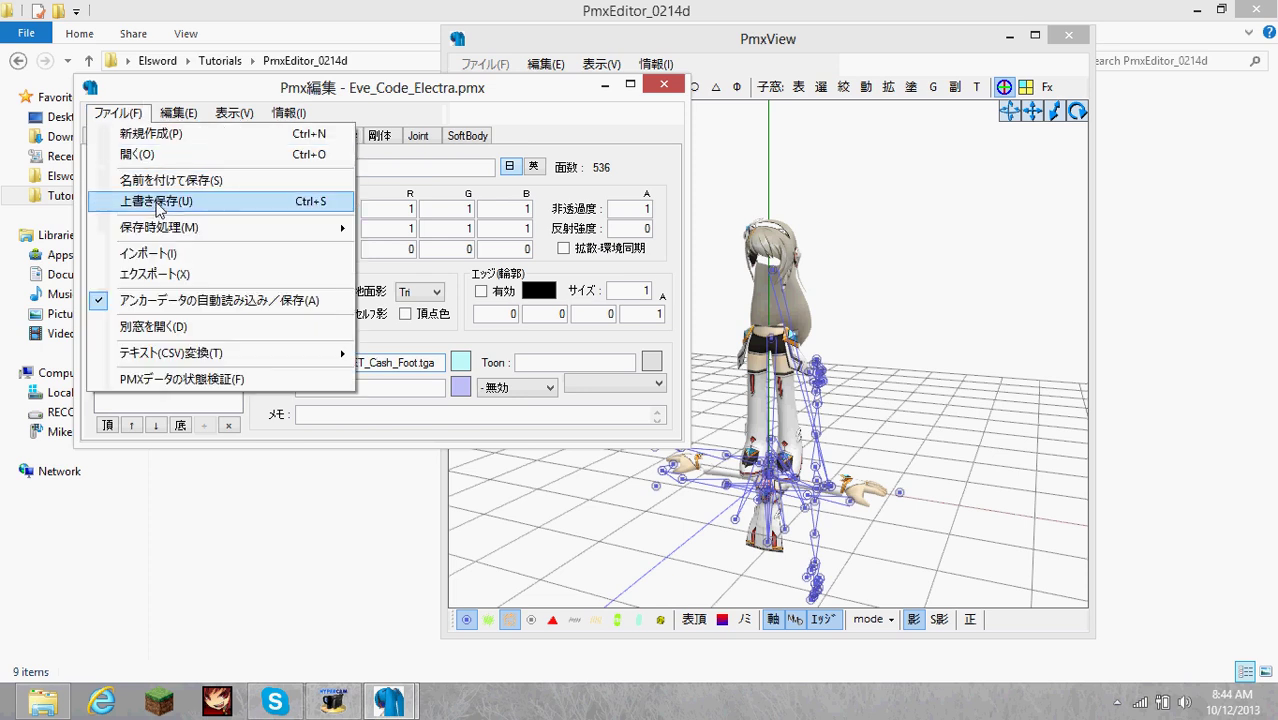
{"action": "left_click", "coordinate": [131, 115]}
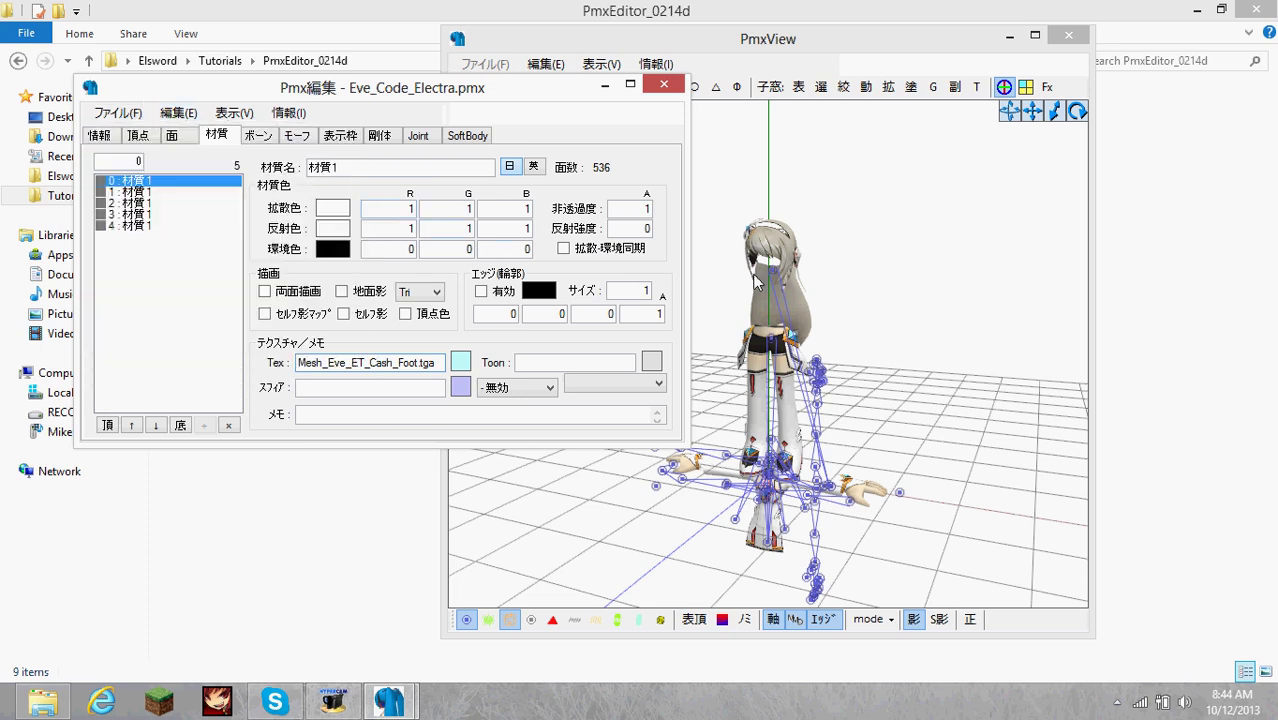
{"action": "right_click_drag", "start_coordinate": [755, 285], "coordinate": [820, 290]}
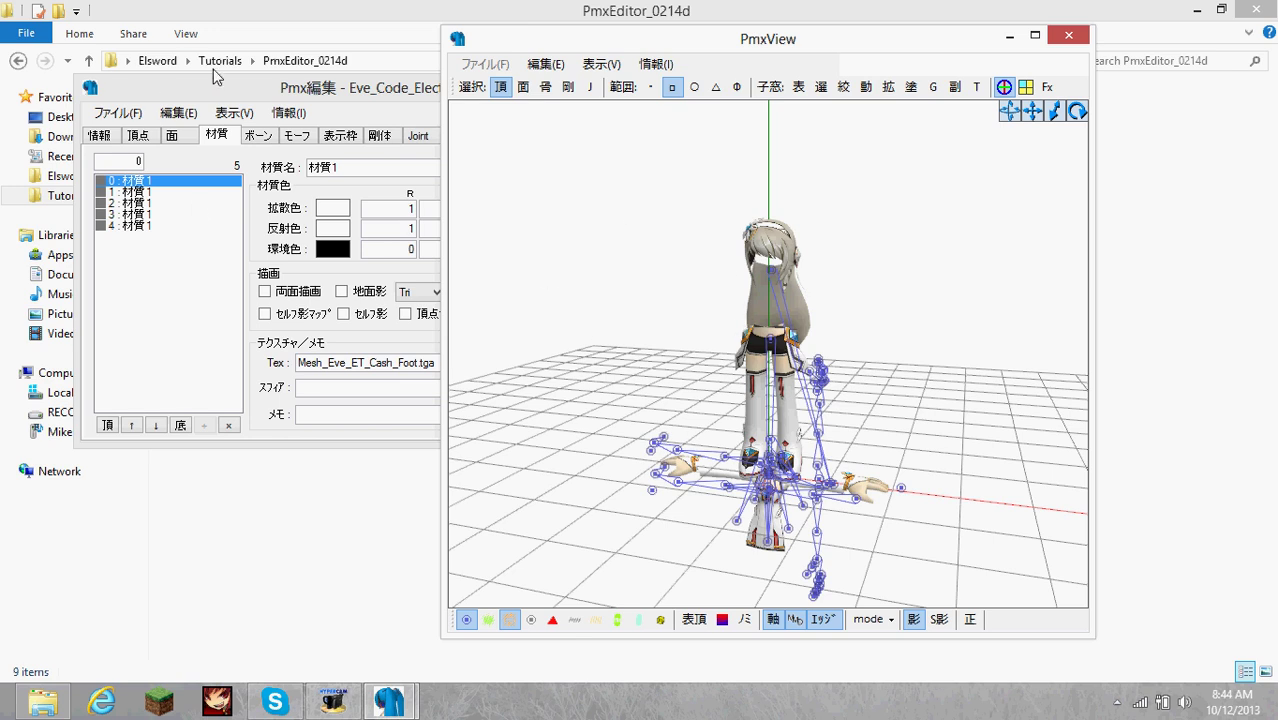
{"action": "left_click", "coordinate": [268, 88]}
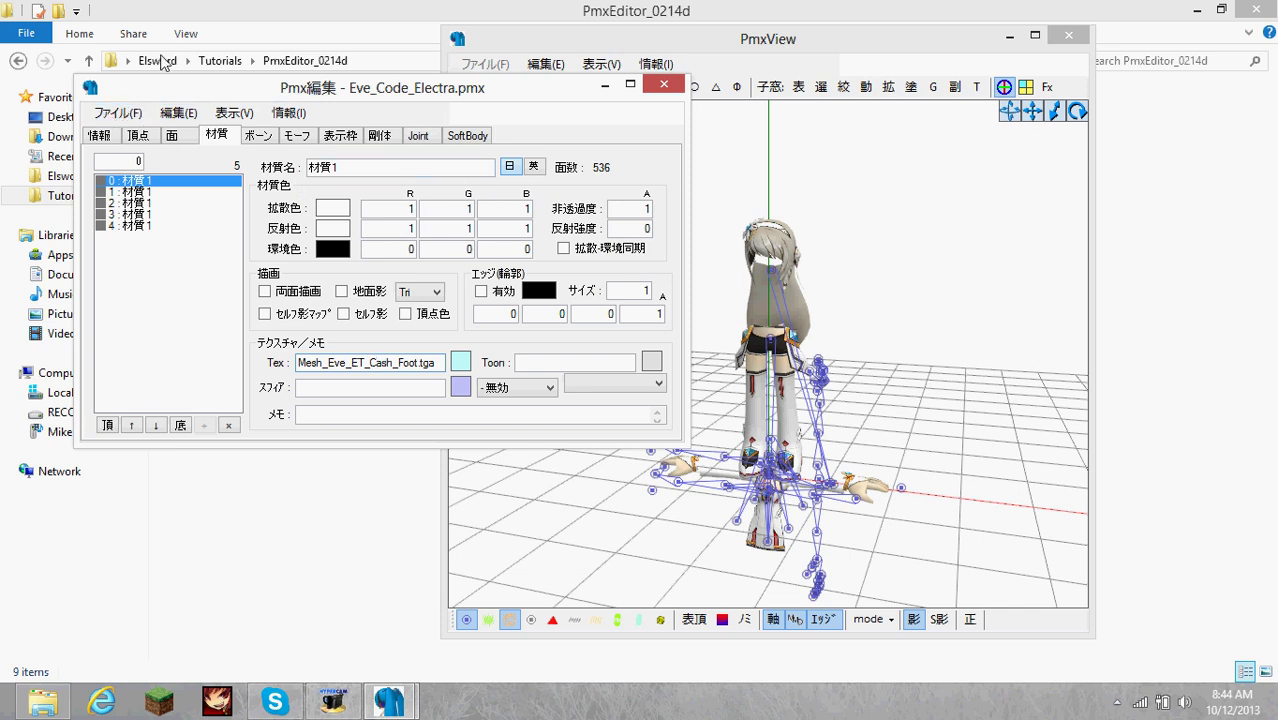
Step: Open Tutorials > data018 in File Explorer and search for 'face'
{"action": "left_click", "coordinate": [277, 10]}
{"action": "left_click", "coordinate": [70, 197]}
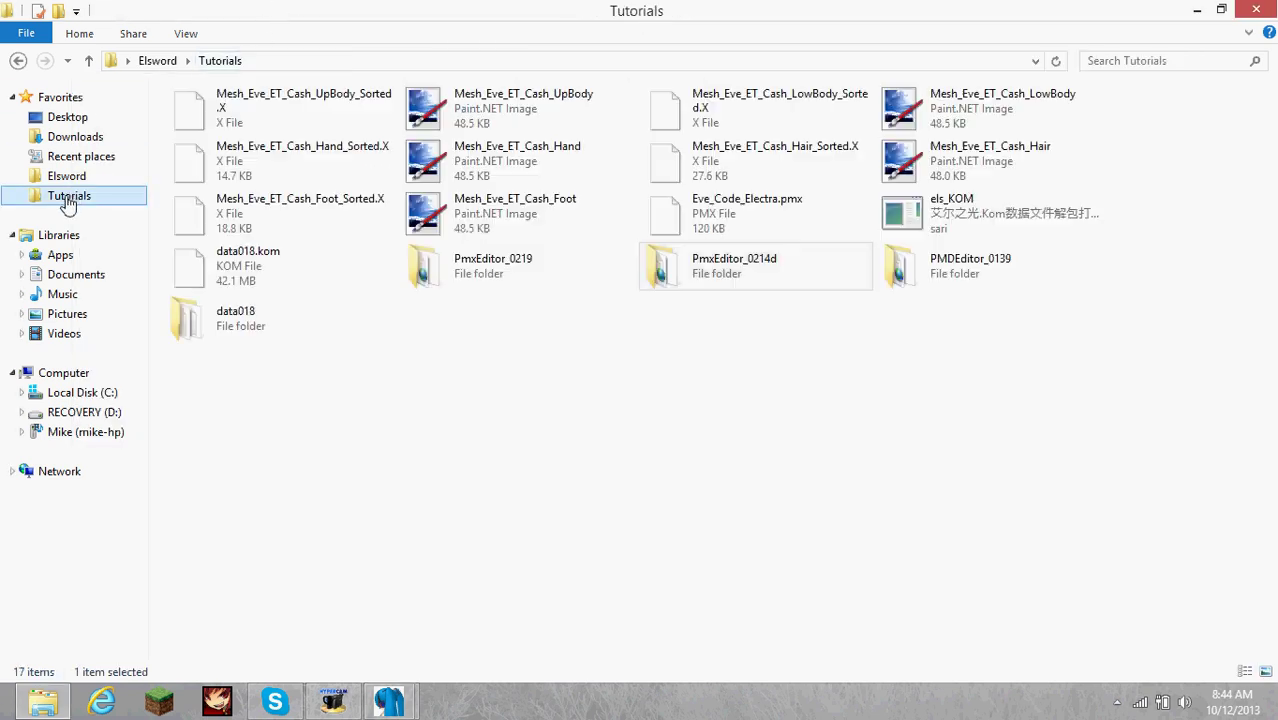
{"action": "double_click", "coordinate": [266, 314]}
{"action": "left_click", "coordinate": [1156, 60]}
{"action": "type", "text": "face"}
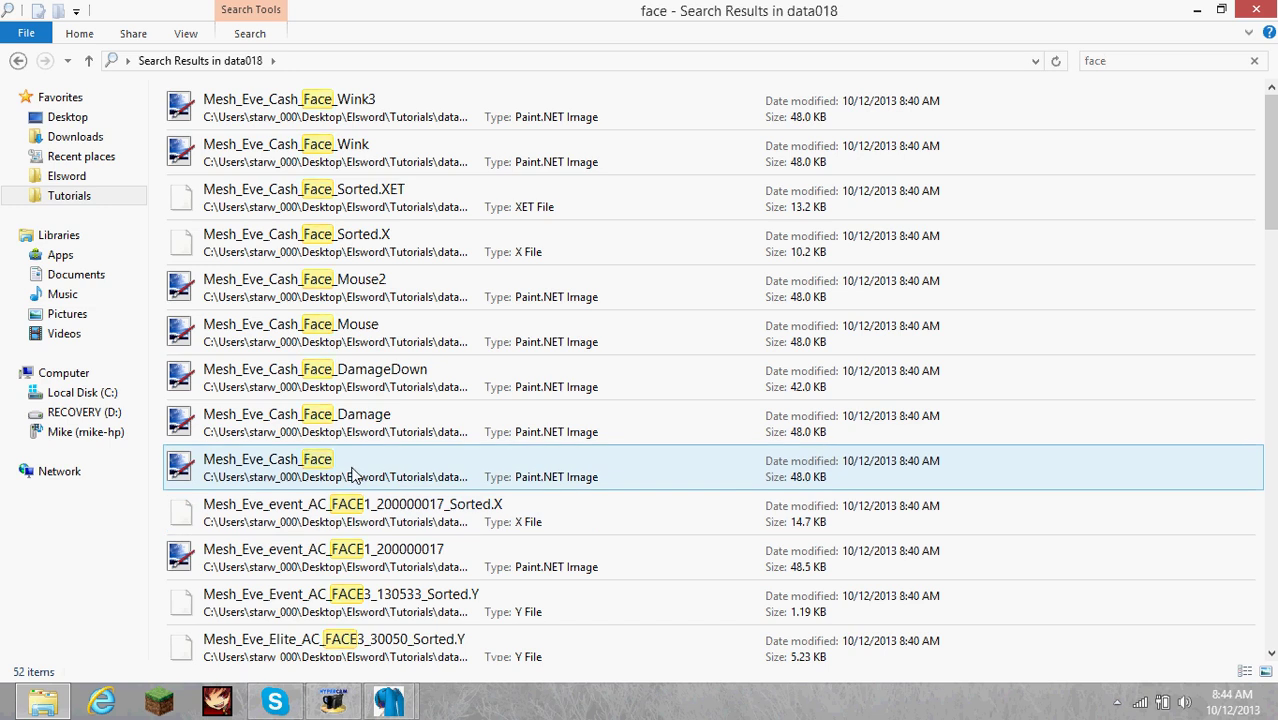
Step: Select Mesh_Eve_Cash_Face and Mesh_Eve_Cash_Face_Sorted.X, then return to the Tutorials folder
{"action": "left_click", "coordinate": [343, 475]}
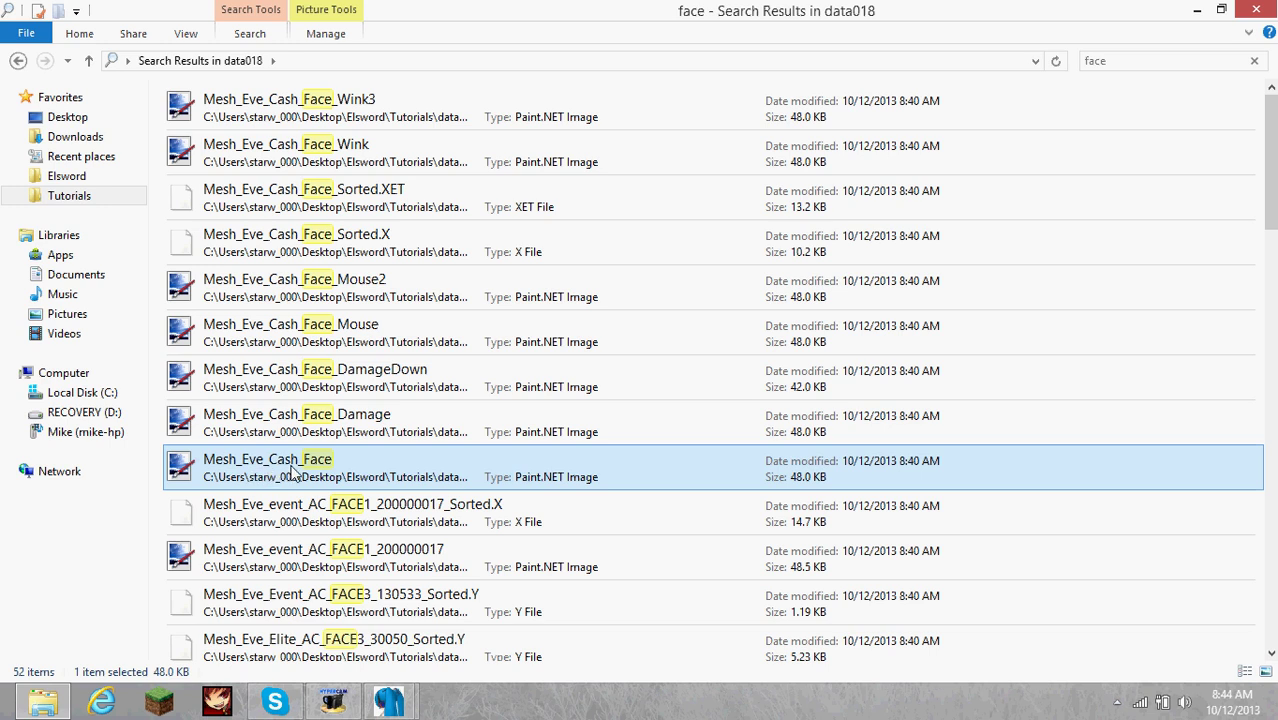
{"action": "left_click", "coordinate": [320, 250], "text": "ctrl"}
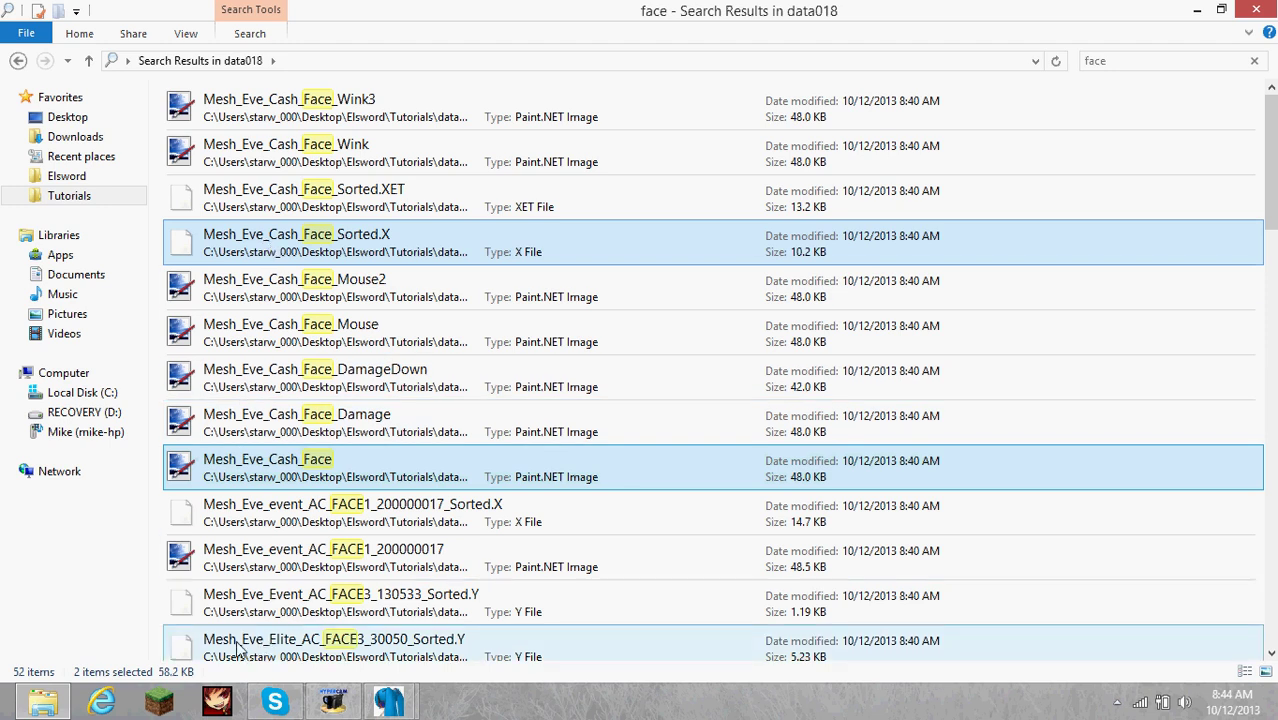
{"action": "mouse_move", "coordinate": [45, 700]}
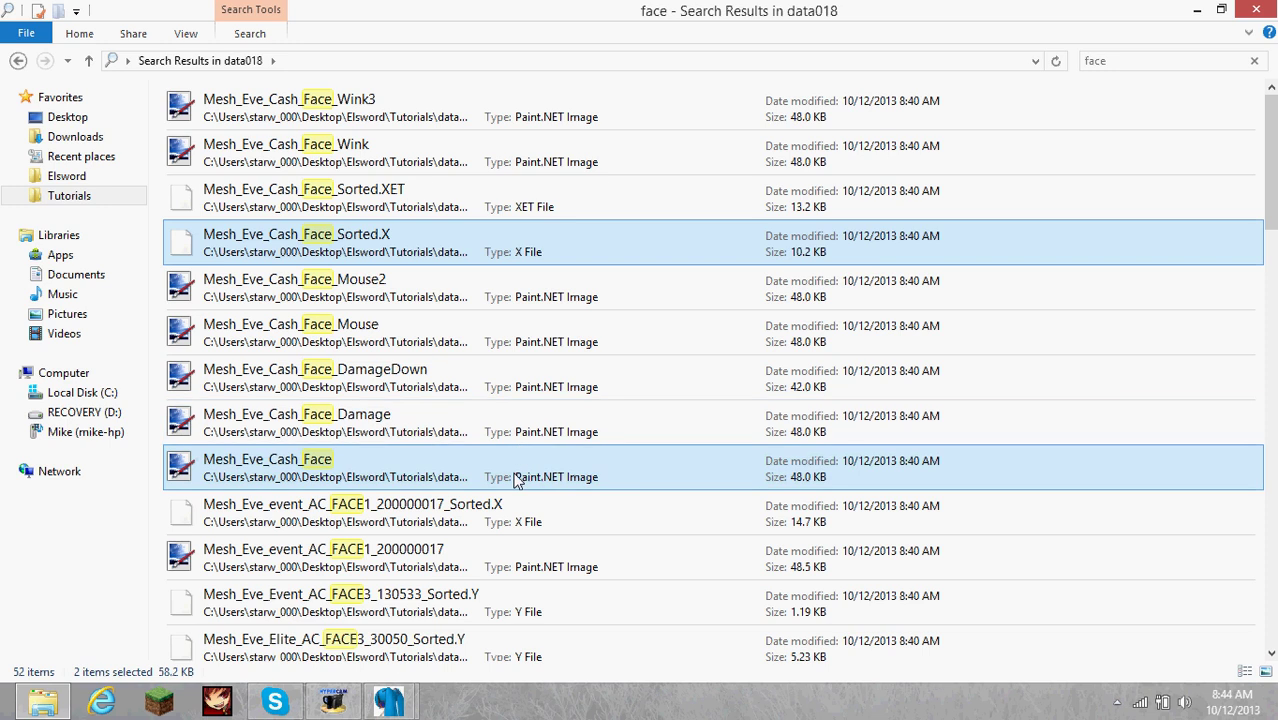
{"action": "scroll", "coordinate": [594, 296], "scroll_direction": "down", "scroll_amount": 10}
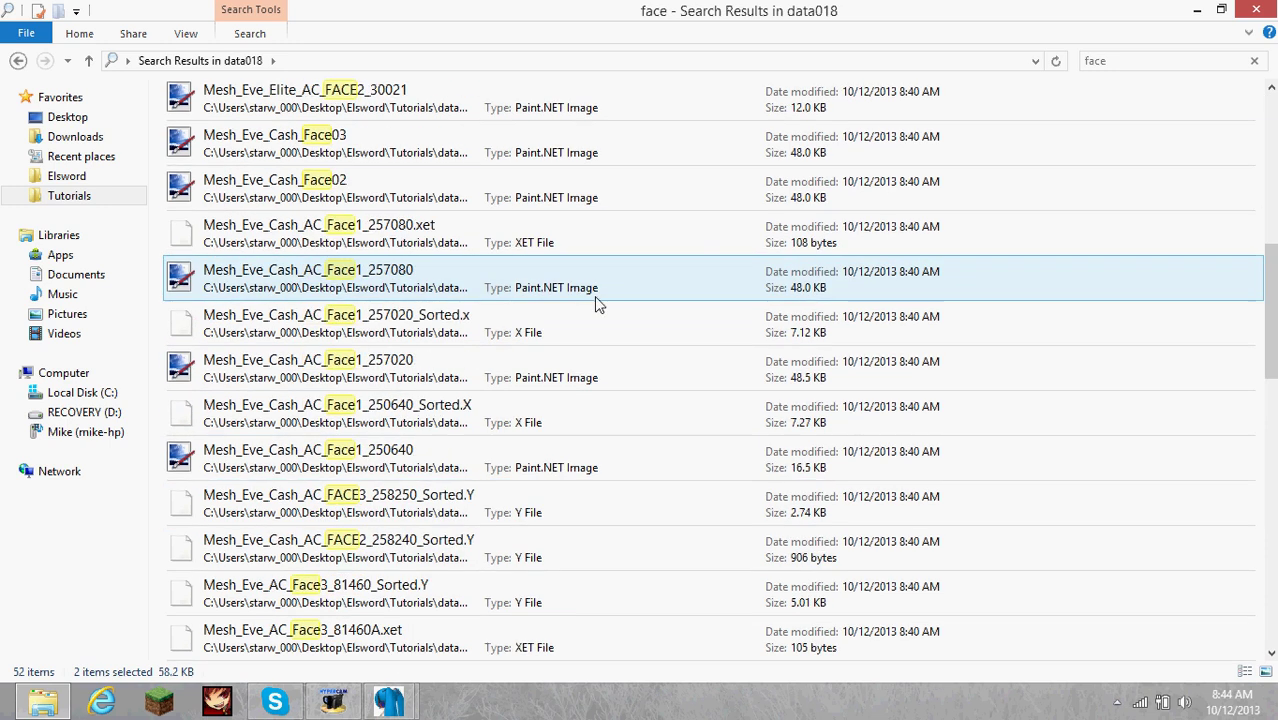
{"action": "scroll", "coordinate": [588, 285], "scroll_direction": "up", "scroll_amount": 10}
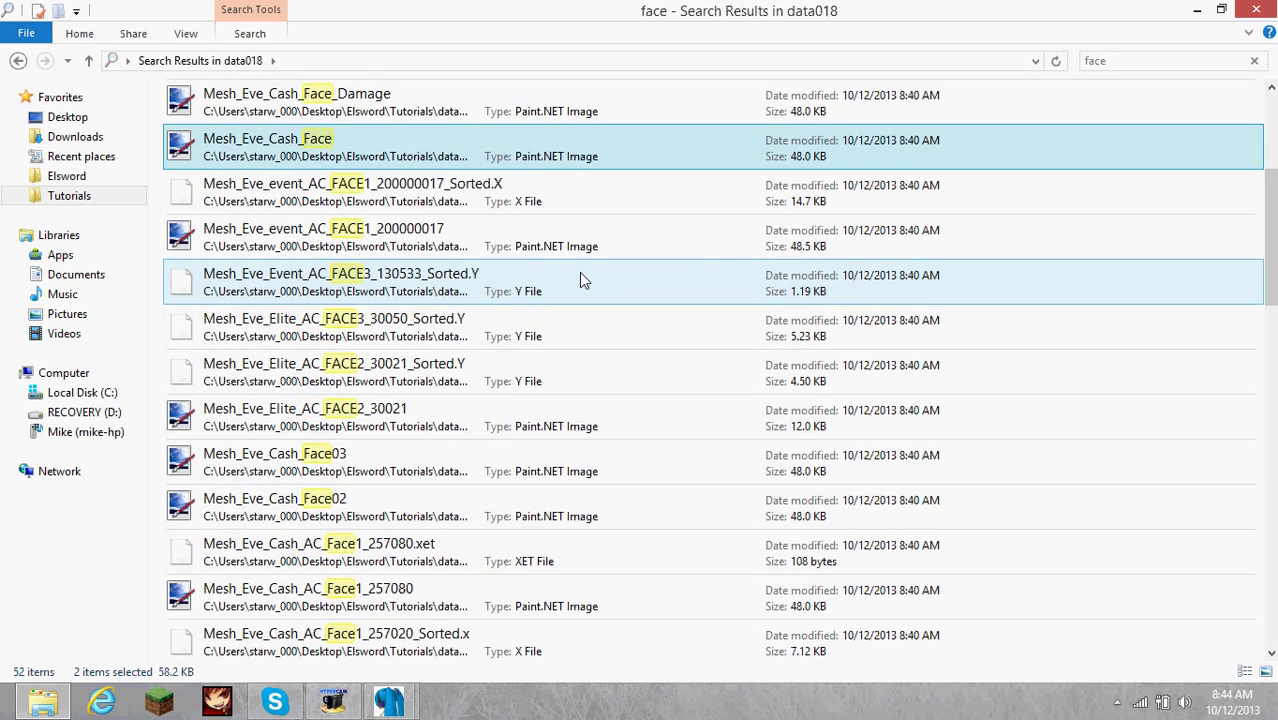
{"action": "left_click", "coordinate": [66, 195]}
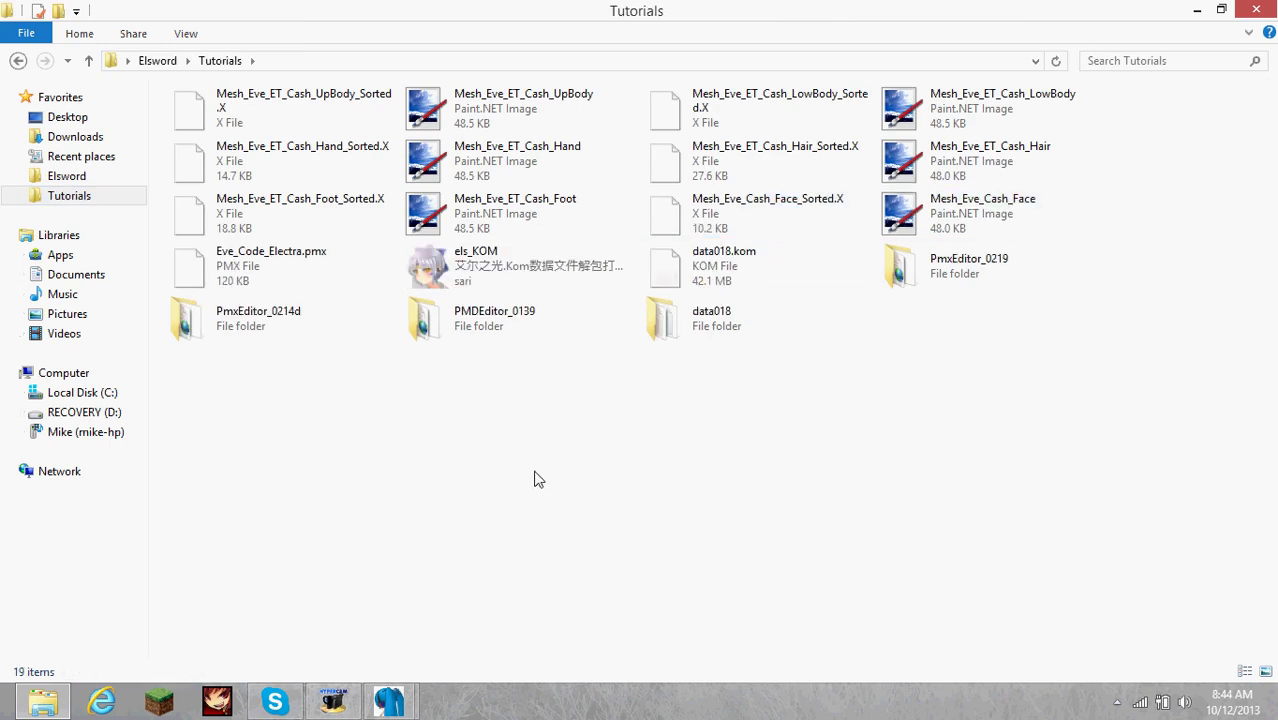
Step: Import Mesh_Eve_Cash_Face_Sorted.X into the model through ファイル > インポート, accepting the import settings
{"action": "mouse_move", "coordinate": [405, 700]}
{"action": "left_click", "coordinate": [290, 600]}
{"action": "left_click", "coordinate": [117, 112]}
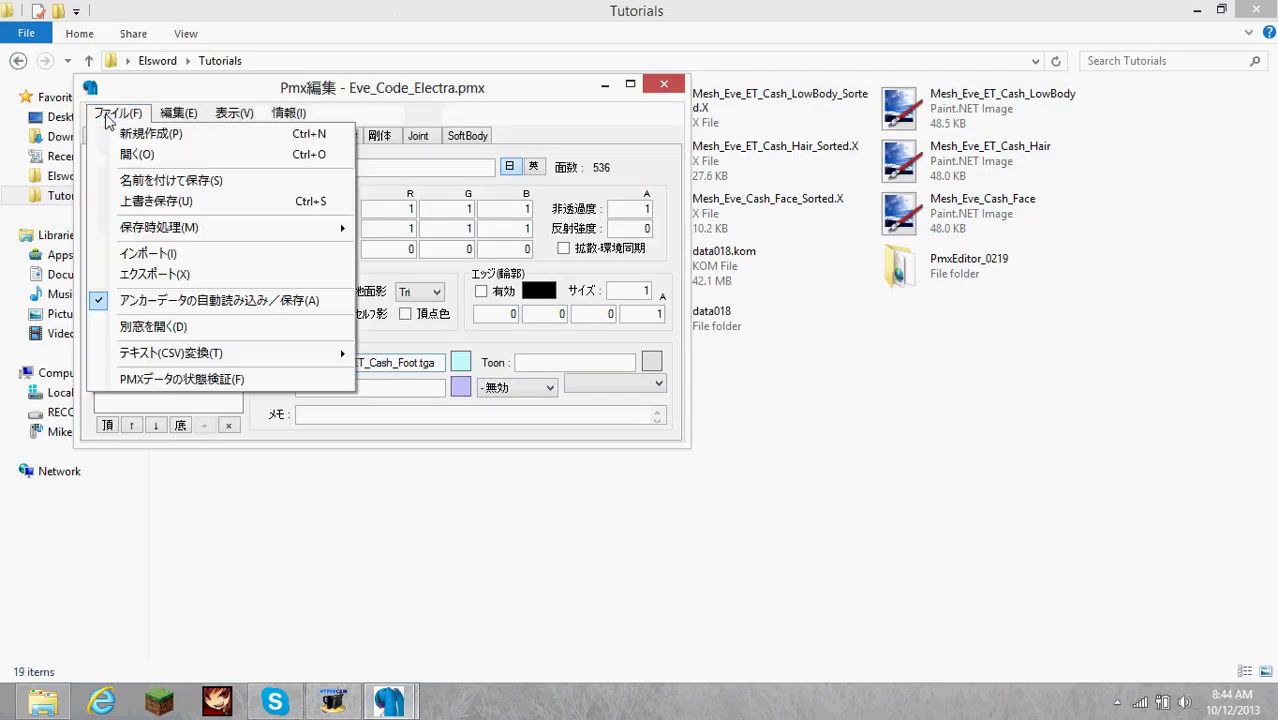
{"action": "left_click", "coordinate": [155, 256]}
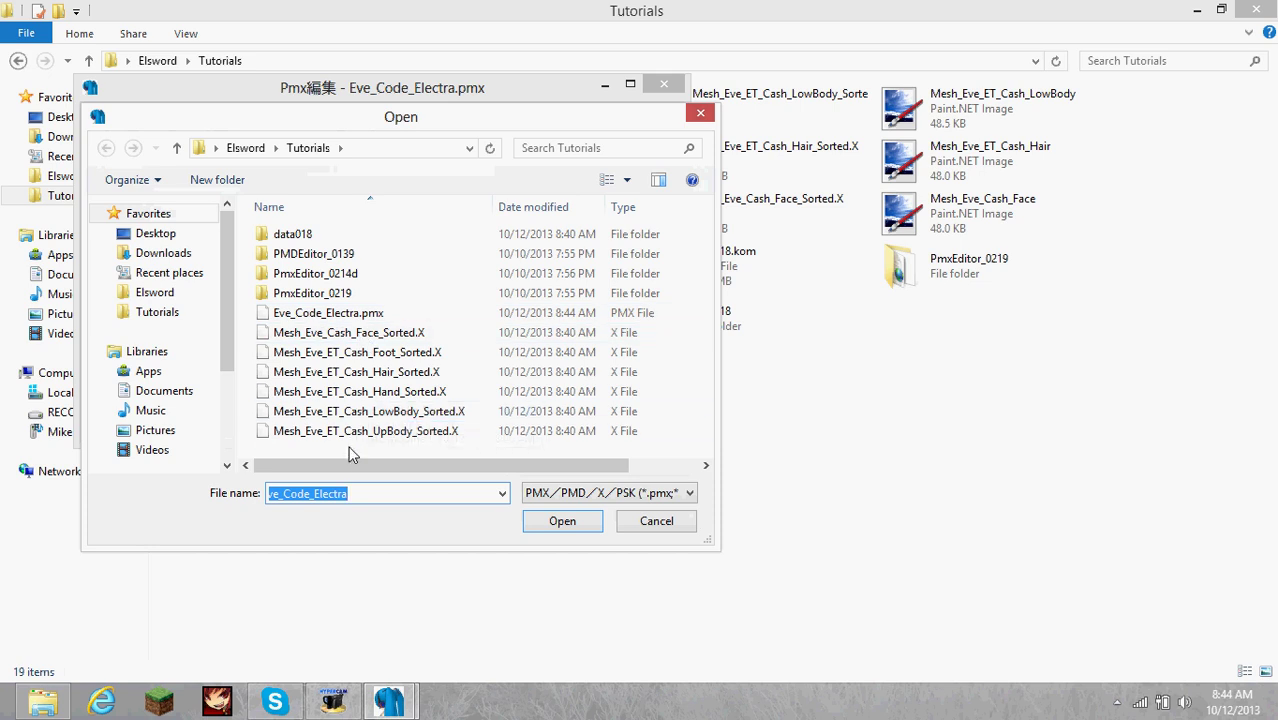
{"action": "double_click", "coordinate": [345, 332]}
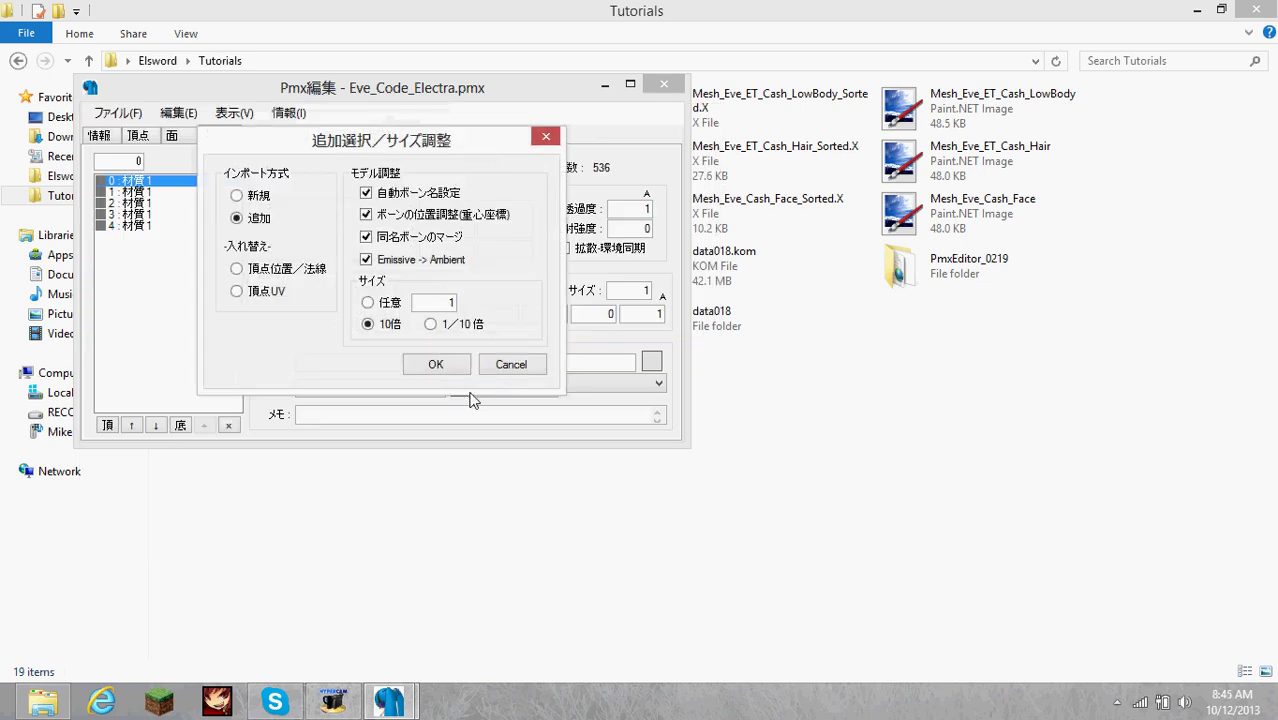
{"action": "left_click", "coordinate": [443, 359]}
{"action": "left_click", "coordinate": [150, 236]}
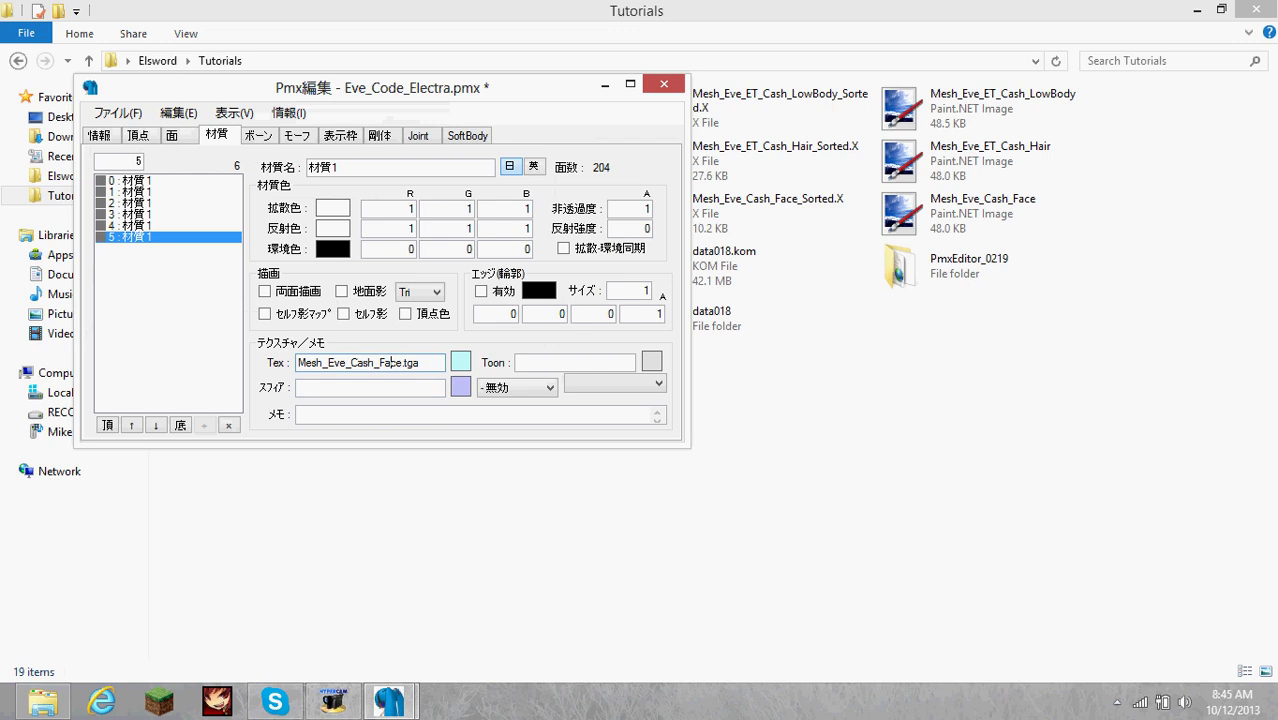
Step: Orbit PmxView to inspect the newly added face mesh
{"action": "mouse_move", "coordinate": [388, 700]}
{"action": "left_click", "coordinate": [492, 561]}
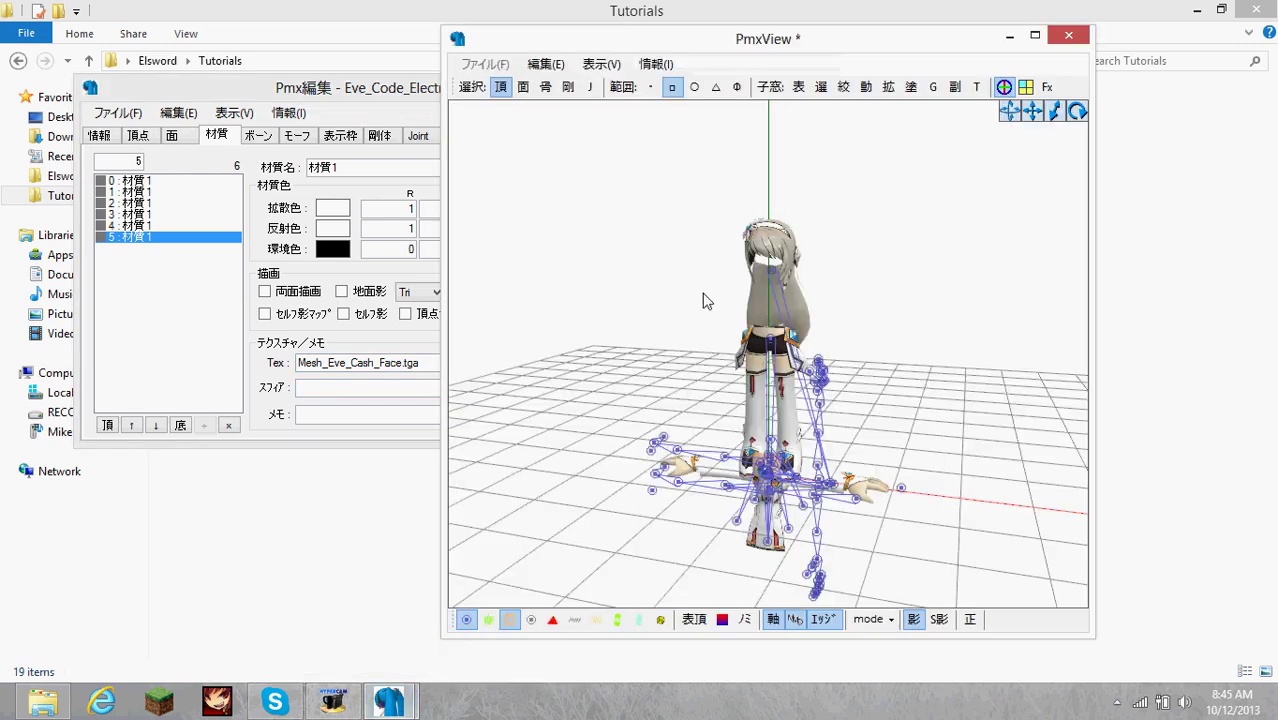
{"action": "right_click_drag", "start_coordinate": [703, 300], "coordinate": [817, 455]}
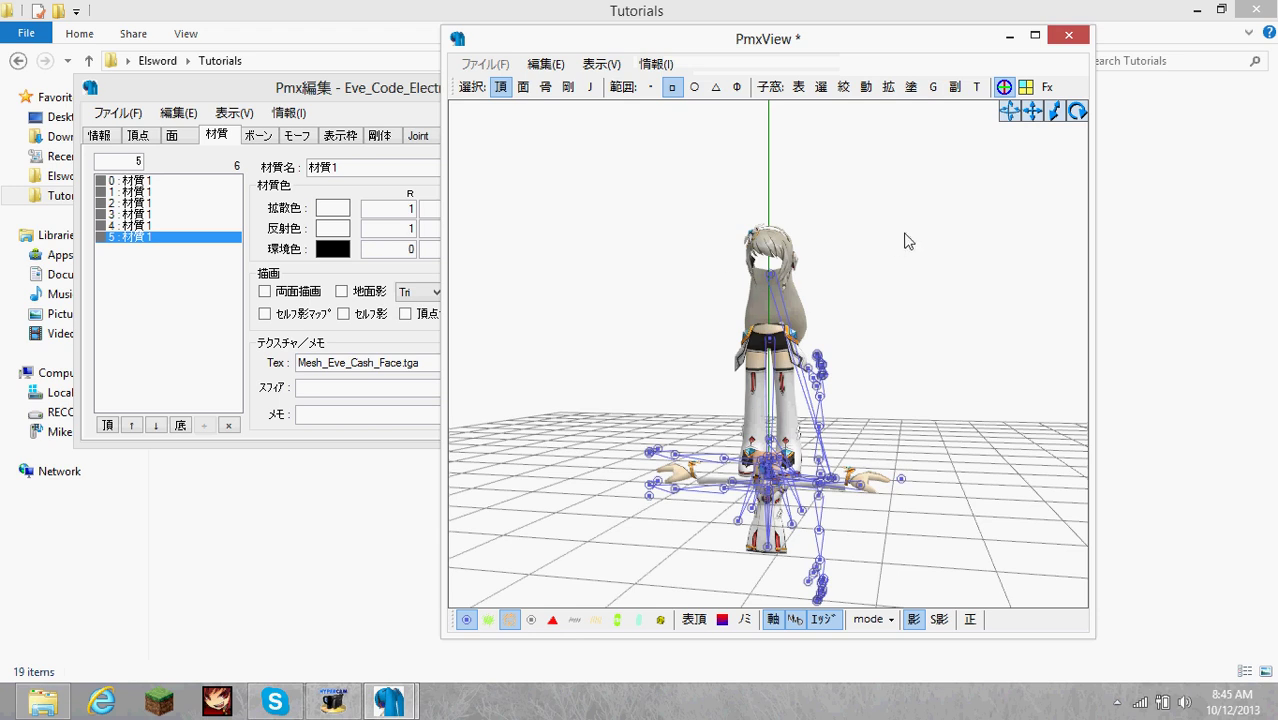
{"action": "mouse_move", "coordinate": [905, 241]}
{"action": "right_mouse_down"}
{"action": "mouse_move", "coordinate": [767, 241]}
{"action": "mouse_move", "coordinate": [905, 246]}
{"action": "right_mouse_up"}
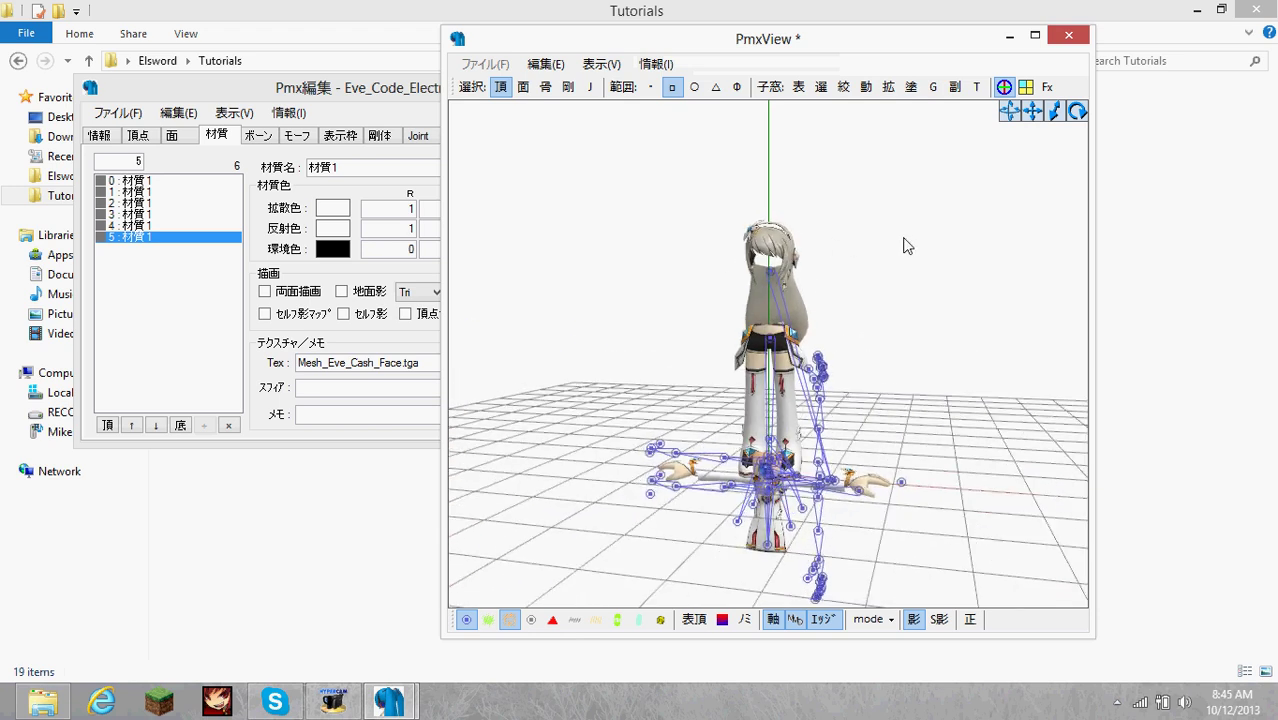
Step: Overwrite Eve_Code_Electra.pmx via ファイル > 上書き保存 so the face material is kept
{"action": "left_click", "coordinate": [118, 116]}
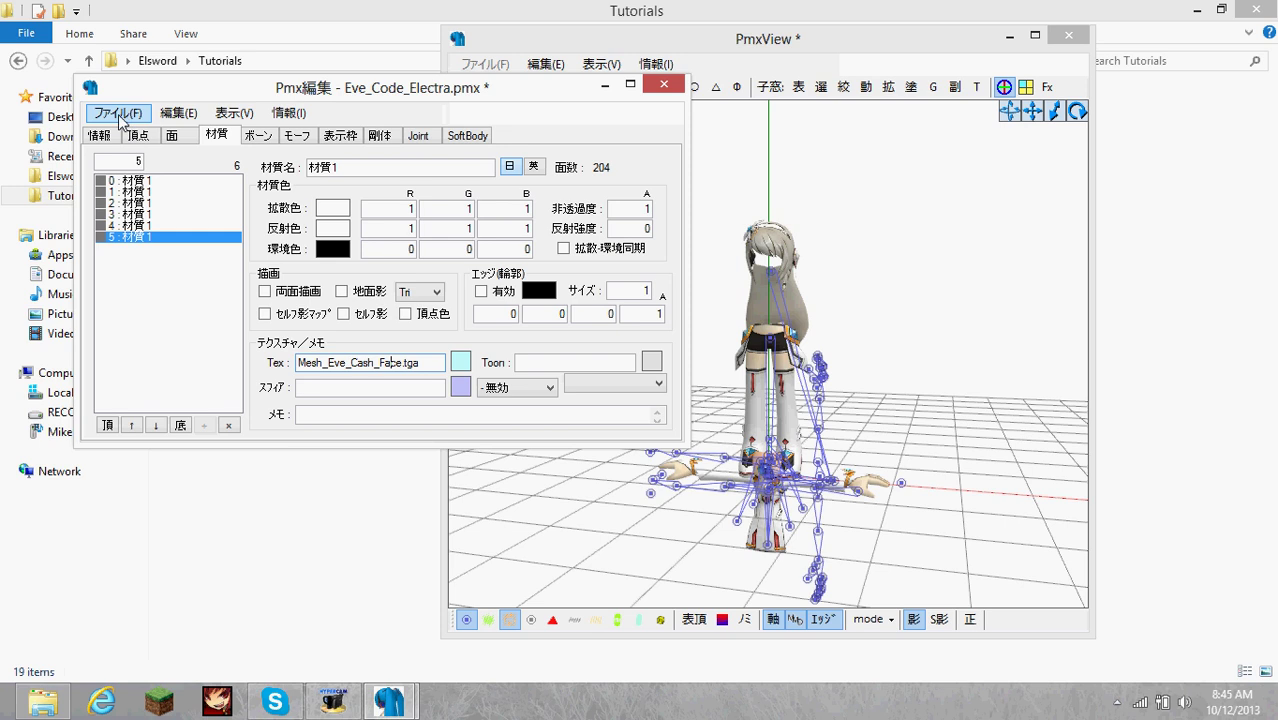
{"action": "left_click", "coordinate": [118, 116]}
{"action": "left_click", "coordinate": [170, 204]}
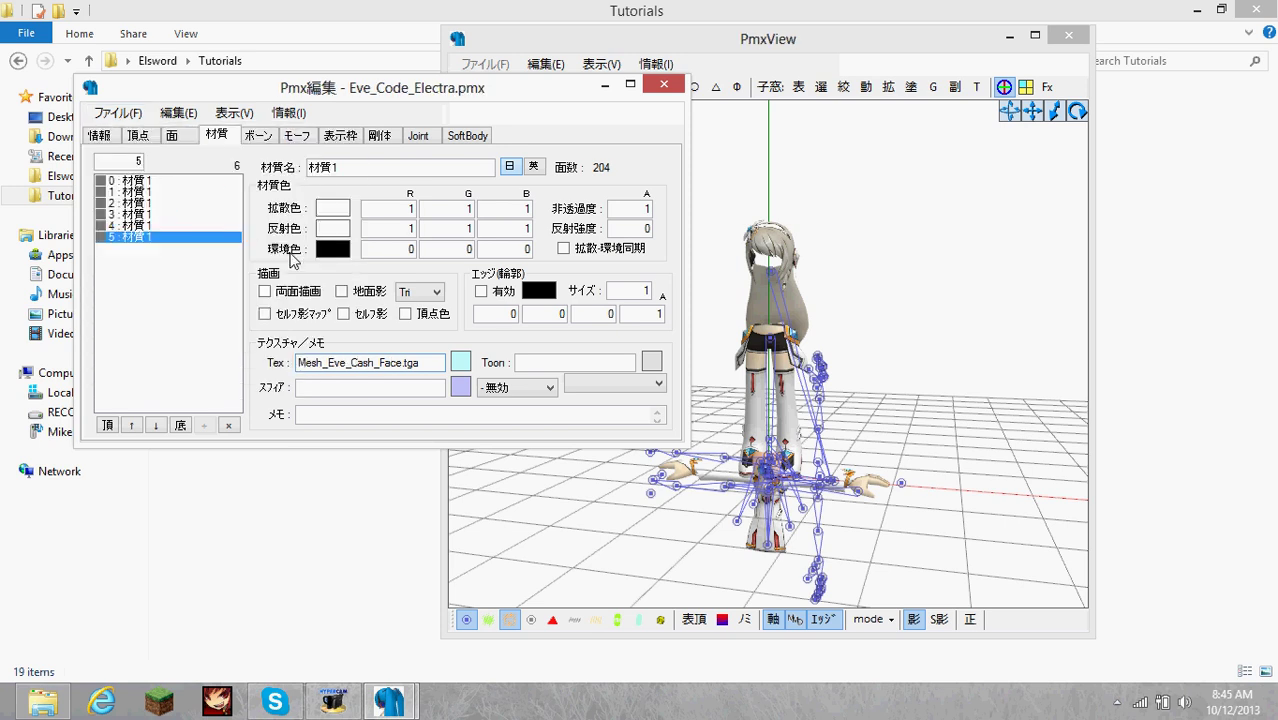